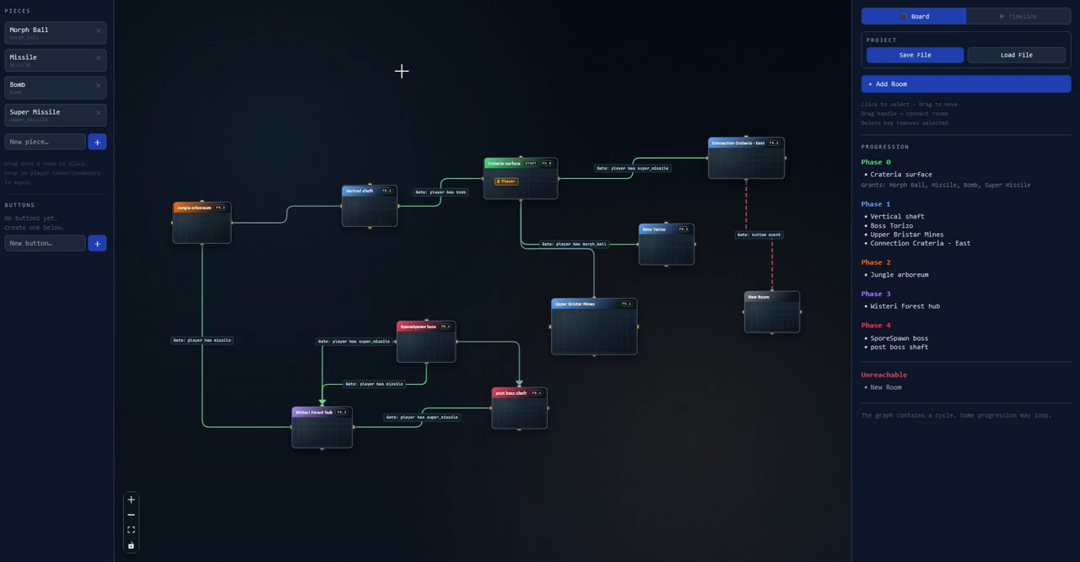
Look over the room graph, examining the rooms, their connections and the gate conditions between them
drag(348, 47, 335, 67)
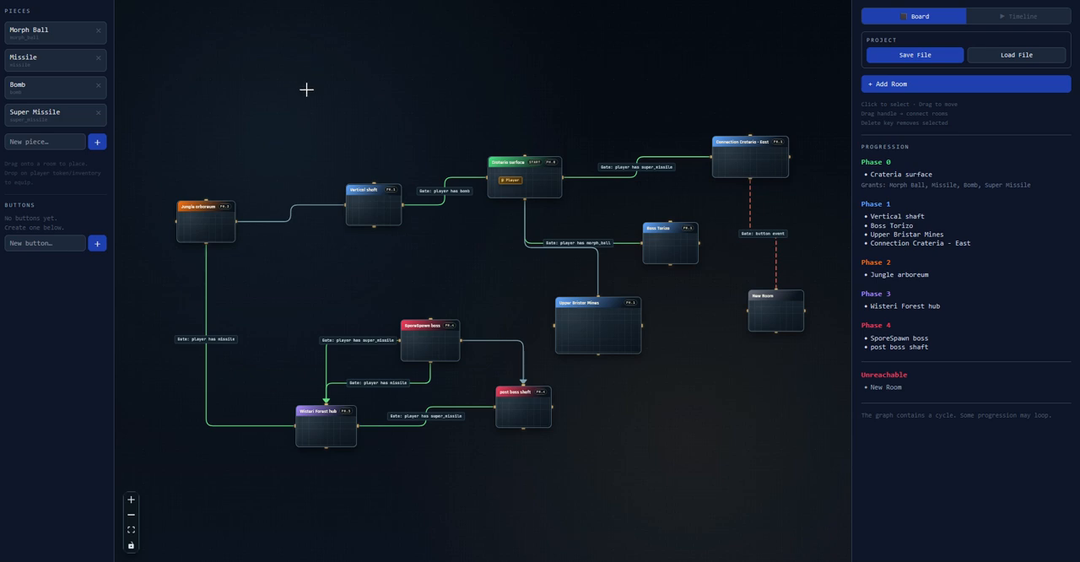
drag(284, 98, 293, 103)
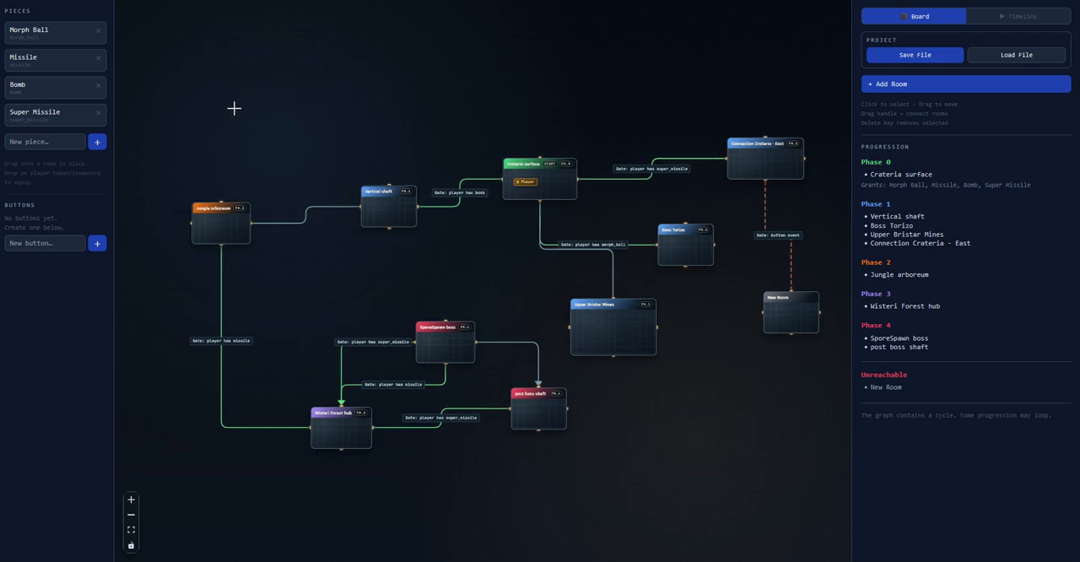
drag(385, 137, 366, 113)
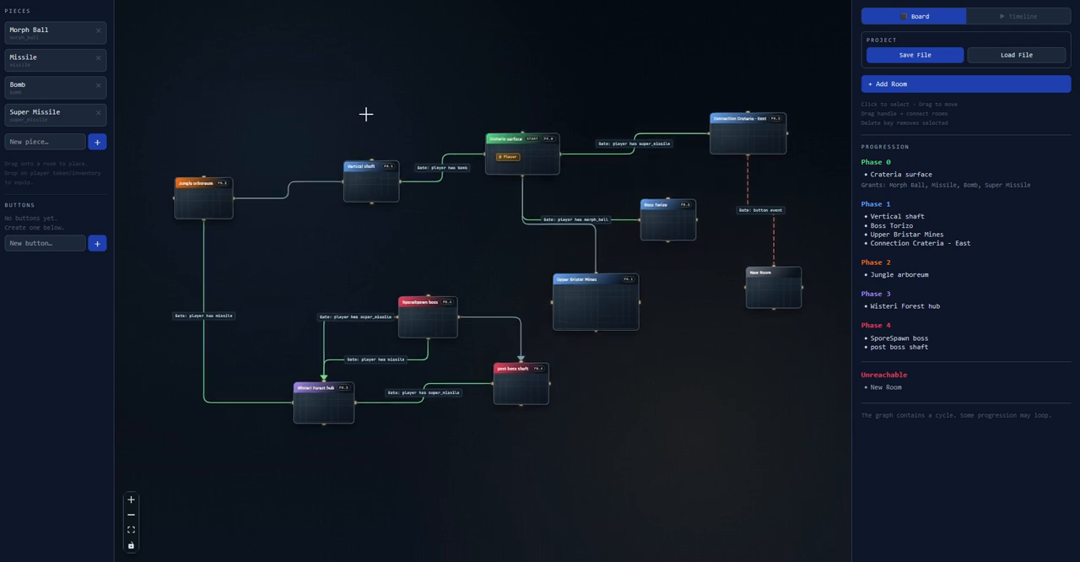
drag(460, 112, 479, 84)
scroll(457, 114, up, 5)
scroll(477, 111, down, 4)
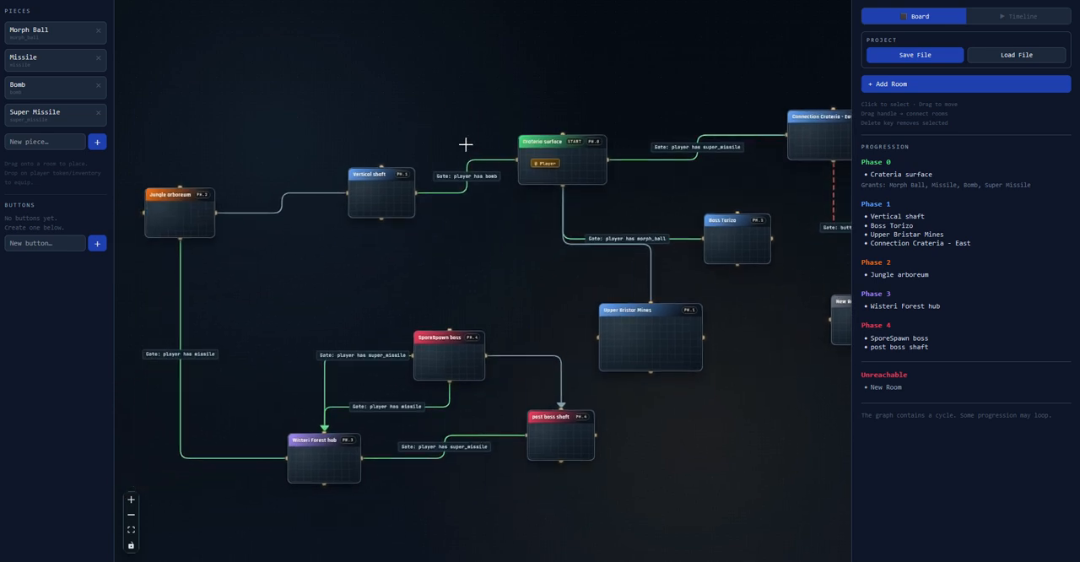
drag(393, 183, 360, 174)
scroll(613, 213, up, 3)
scroll(610, 210, down, 1)
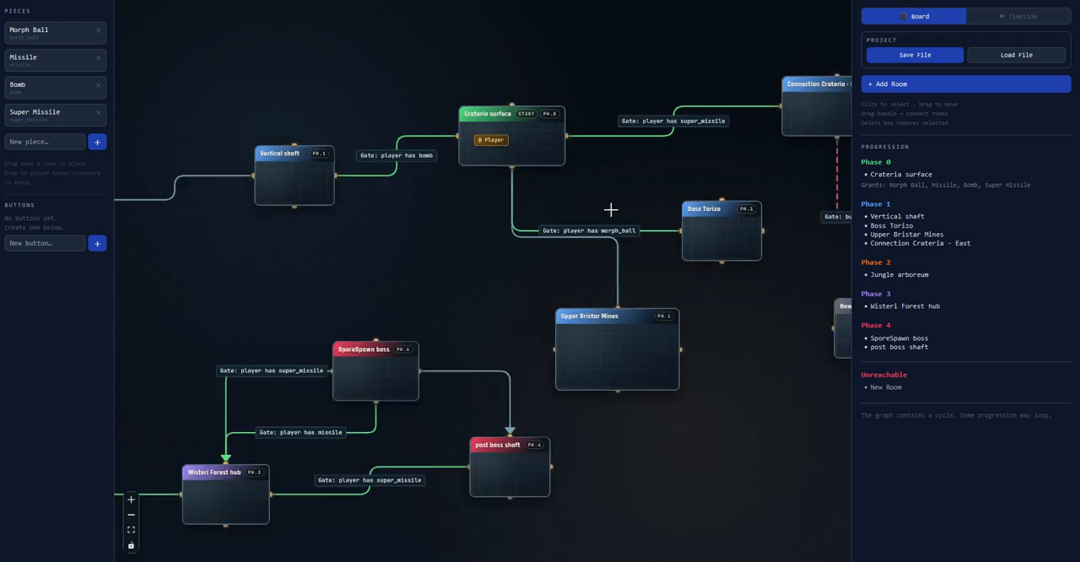
drag(610, 210, 514, 241)
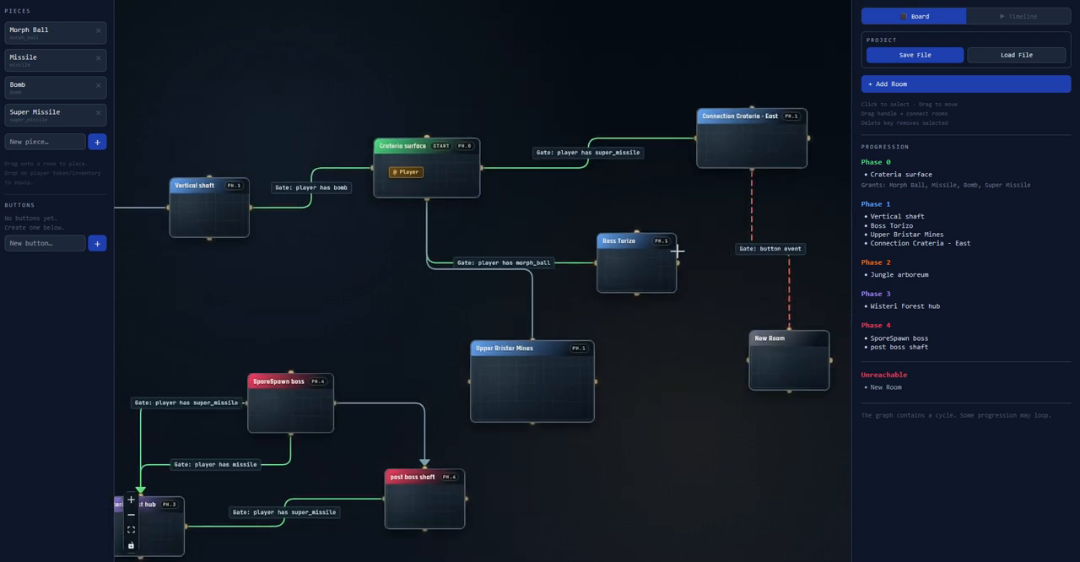
drag(585, 217, 550, 217)
middle_drag(549, 217, 469, 225)
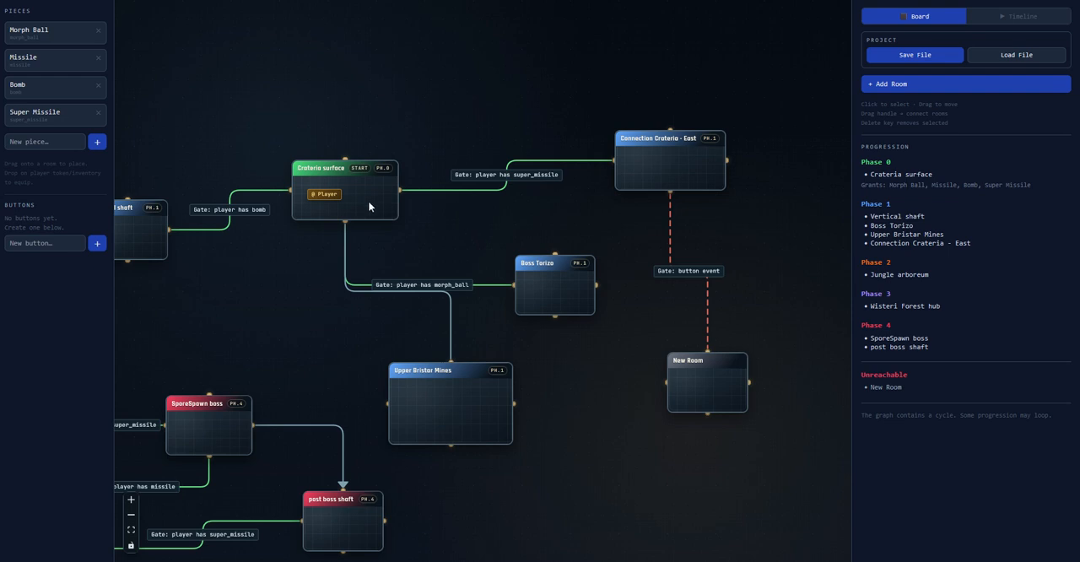
middle_drag(363, 198, 356, 173)
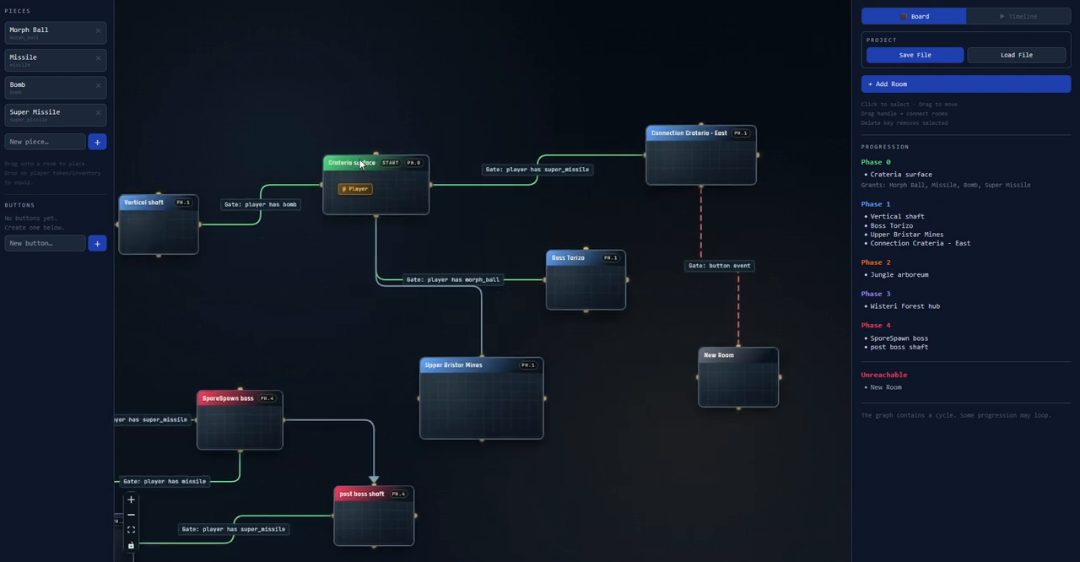
Inspect the Connection Crateria - East room and the gate logic of the corridor linking it to Crateria surface
click(696, 156)
middle_drag(696, 156, 534, 189)
scroll(523, 196, up, 3)
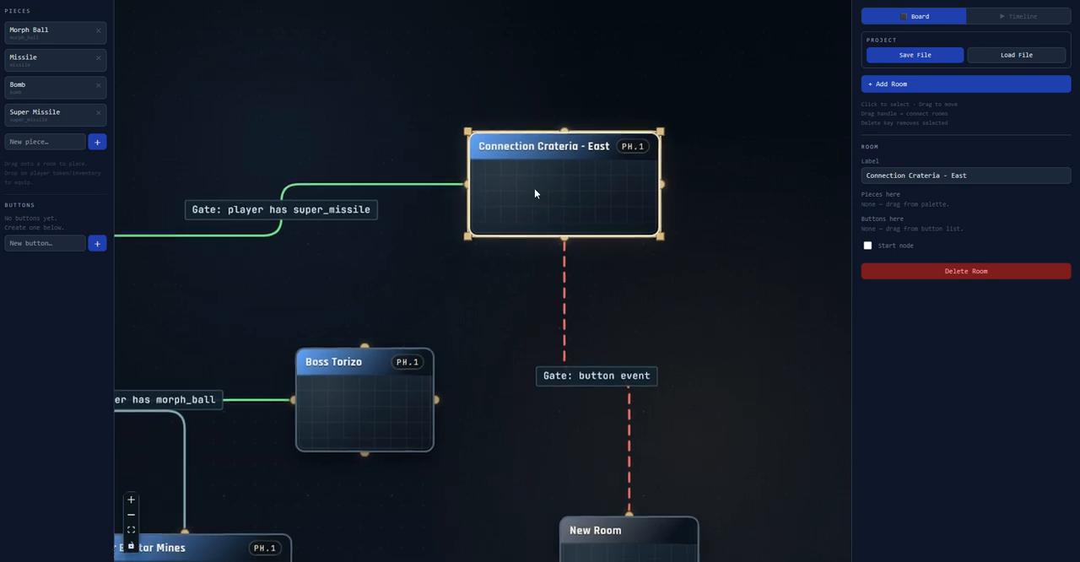
scroll(479, 196, down, 2)
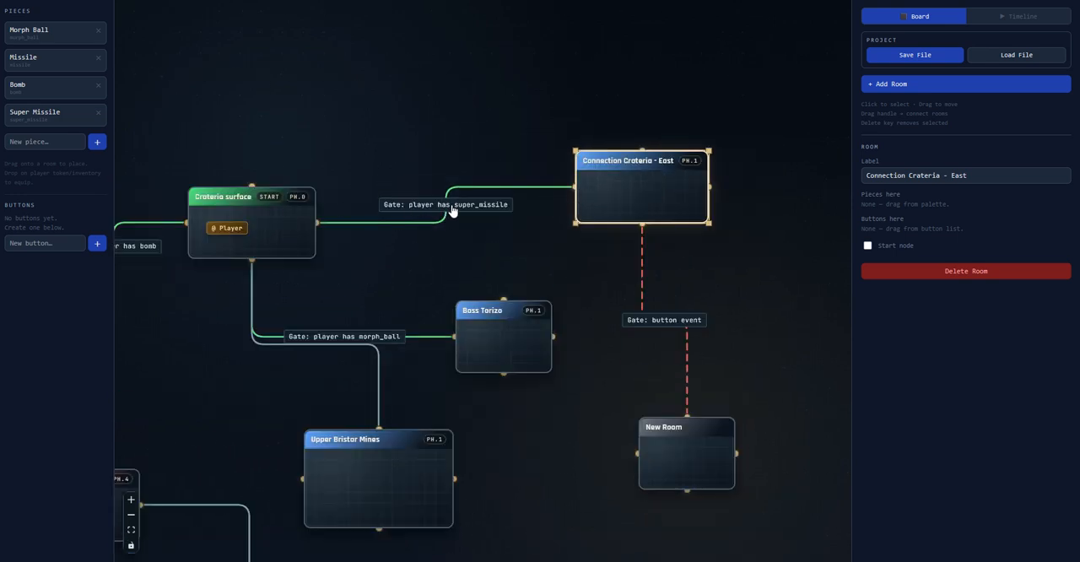
click(439, 211)
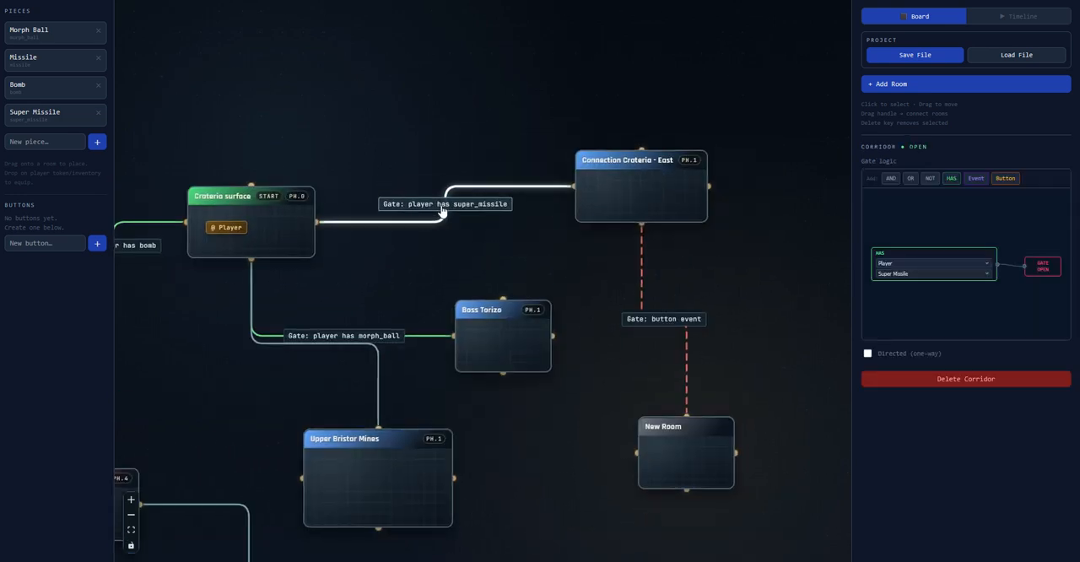
drag(445, 212, 438, 211)
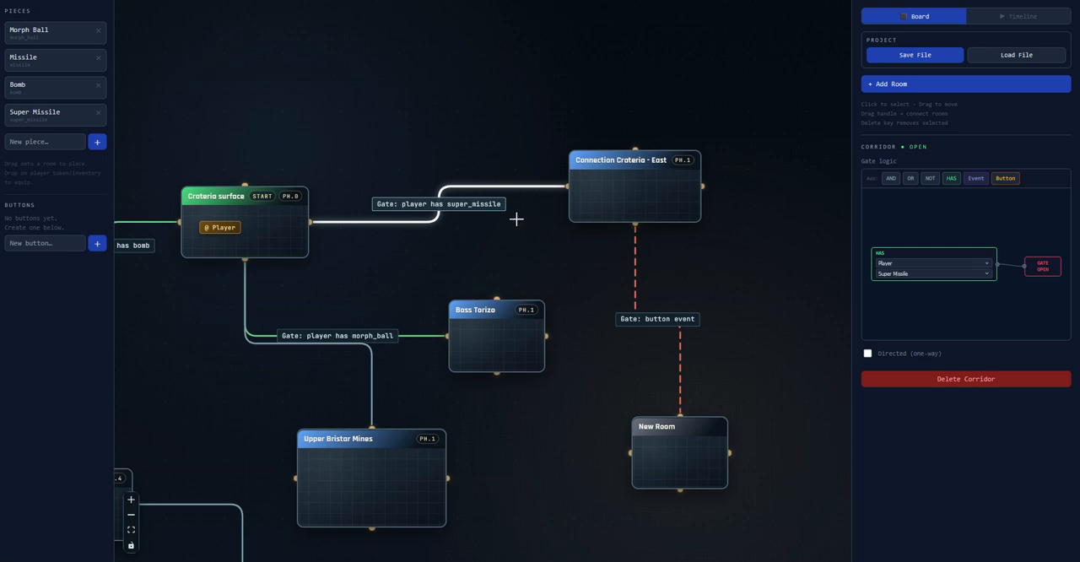
click(372, 148)
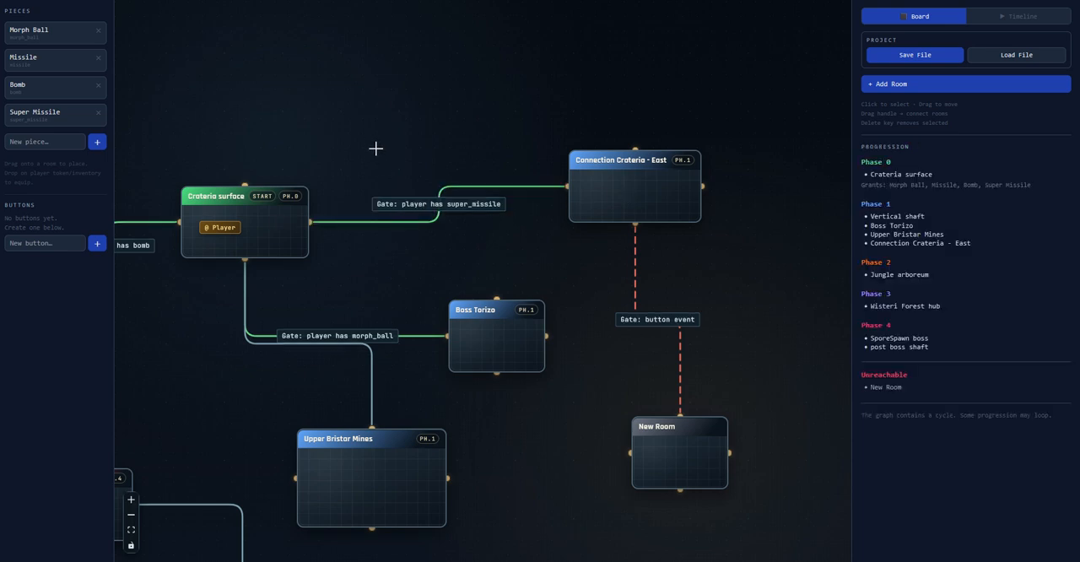
Delete the unreachable New Room below Connection Crateria - East
drag(373, 146, 564, 124)
middle_drag(565, 125, 437, 125)
scroll(434, 125, down, 4)
middle_drag(377, 163, 339, 188)
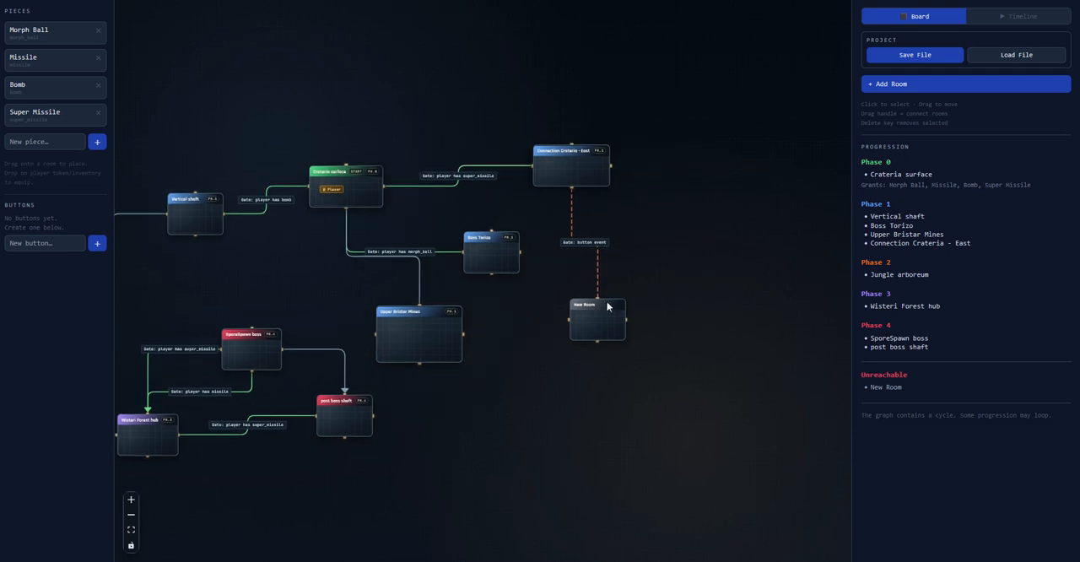
click(605, 334)
key(Delete)
middle_drag(560, 234, 721, 233)
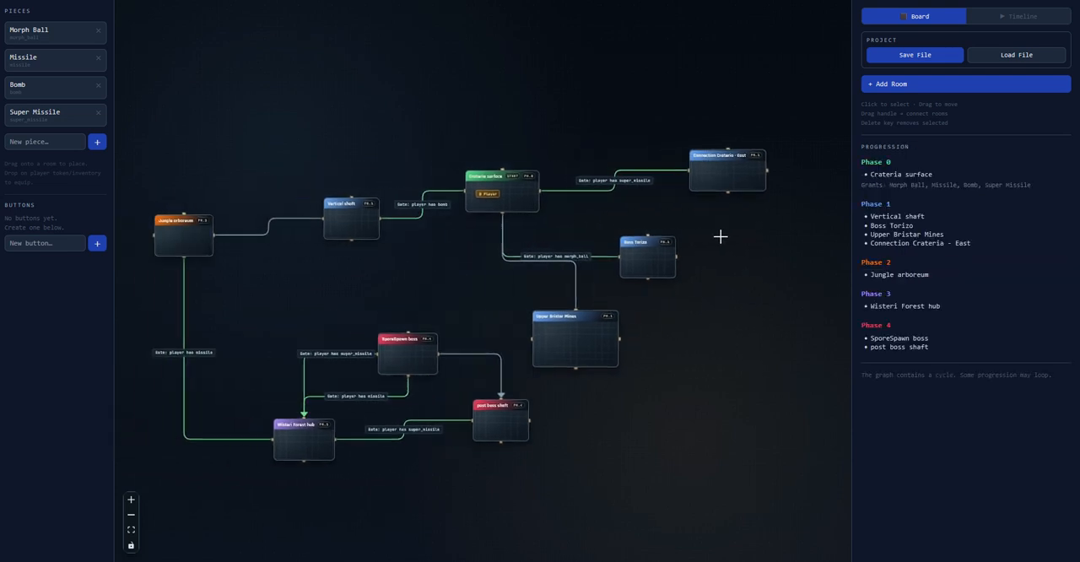
middle_drag(561, 210, 582, 210)
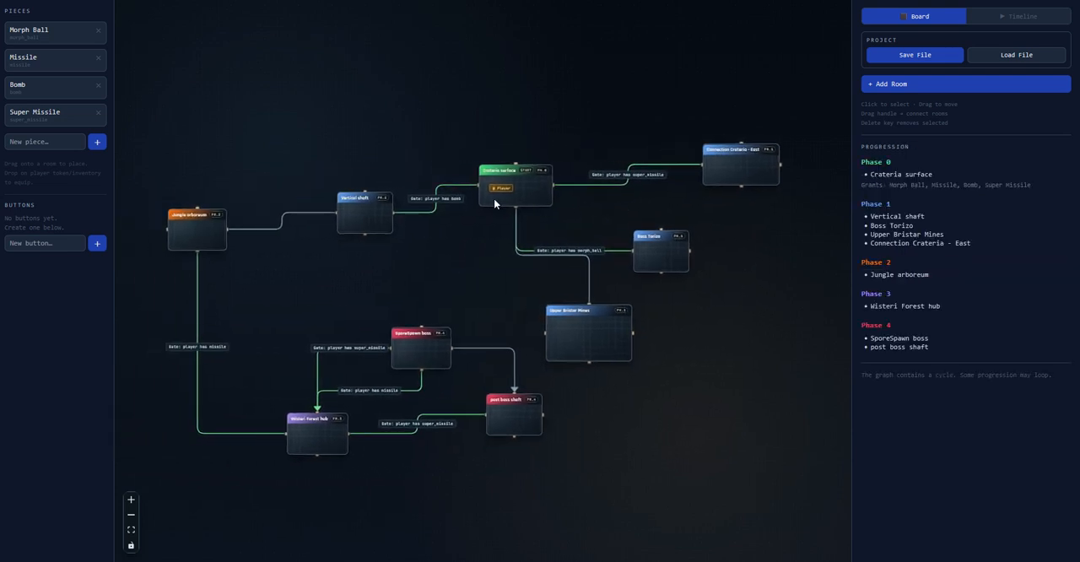
middle_drag(494, 200, 491, 202)
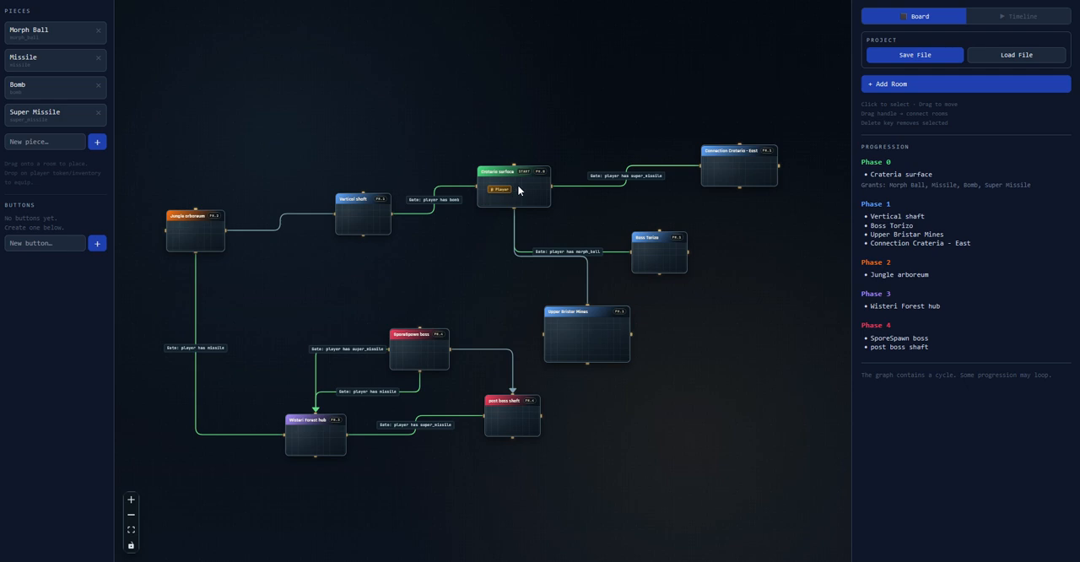
Move the Morph Ball and Missile pieces from the player's inventory into the Upper Bristar Mines room
scroll(518, 190, up, 5)
click(483, 194)
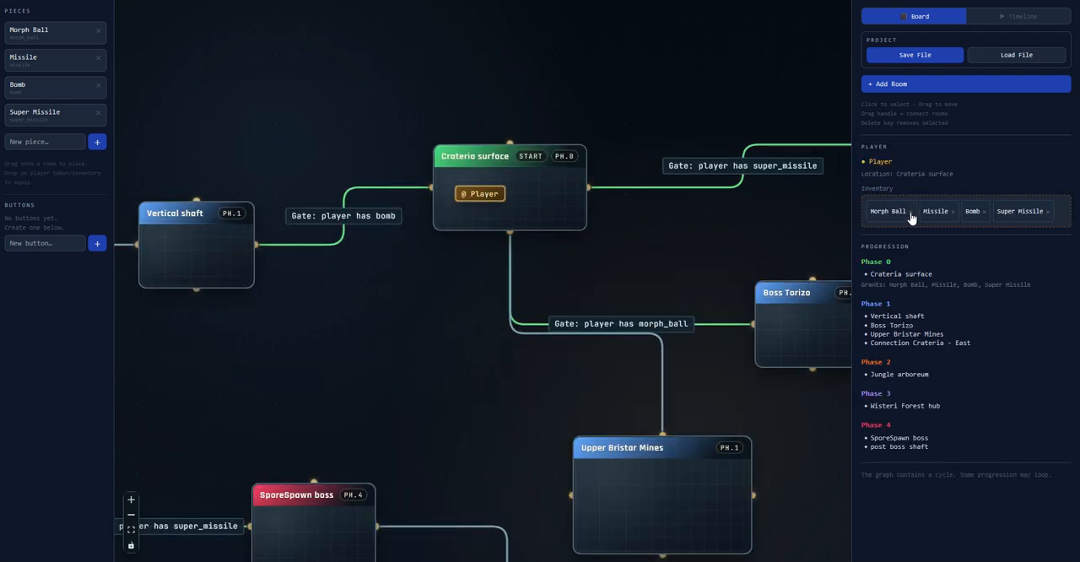
scroll(663, 206, down, 4)
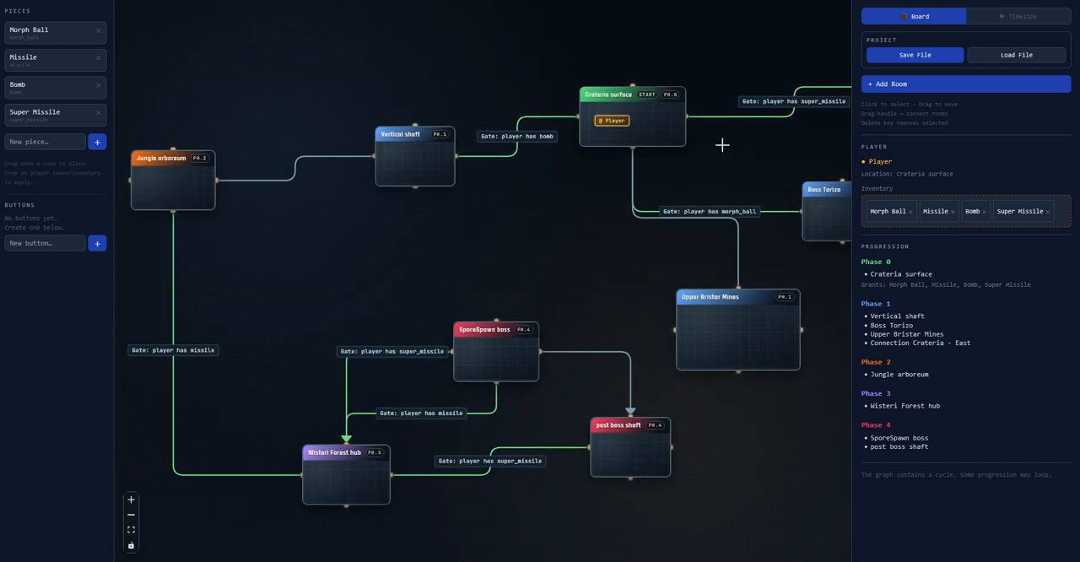
drag(707, 157, 616, 205)
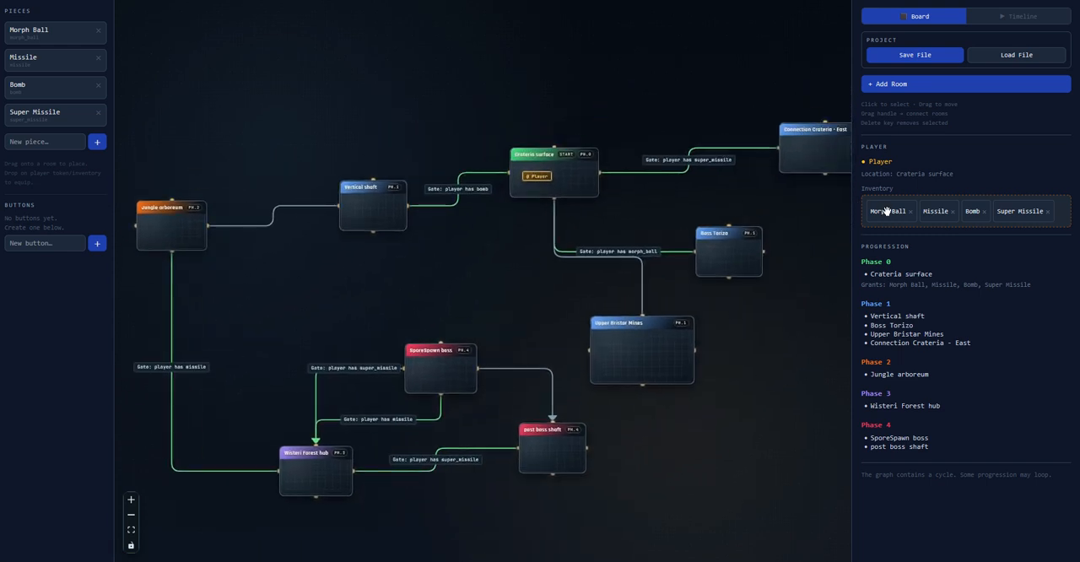
drag(887, 209, 681, 341)
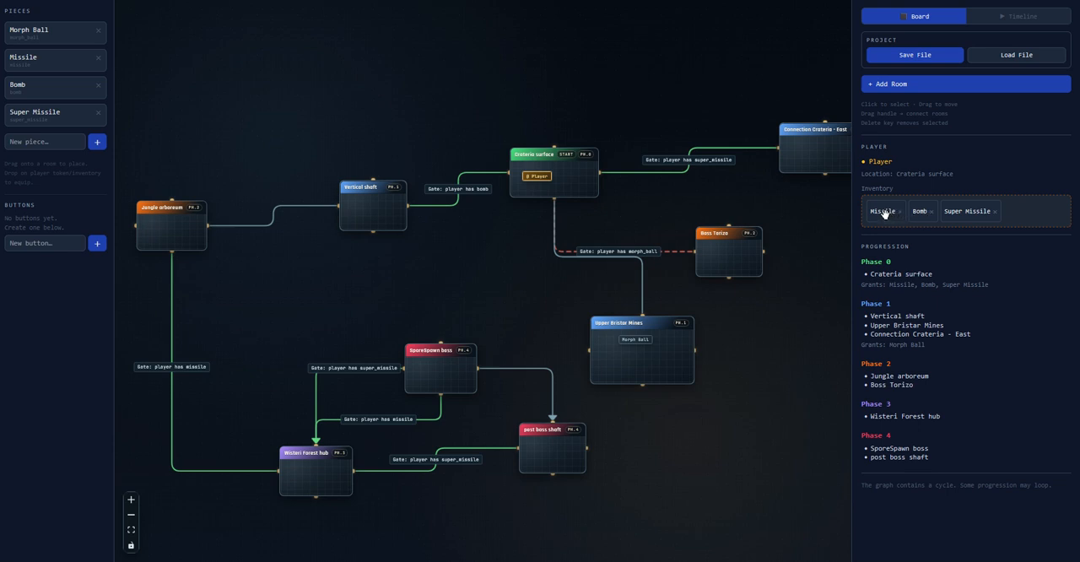
drag(883, 213, 657, 364)
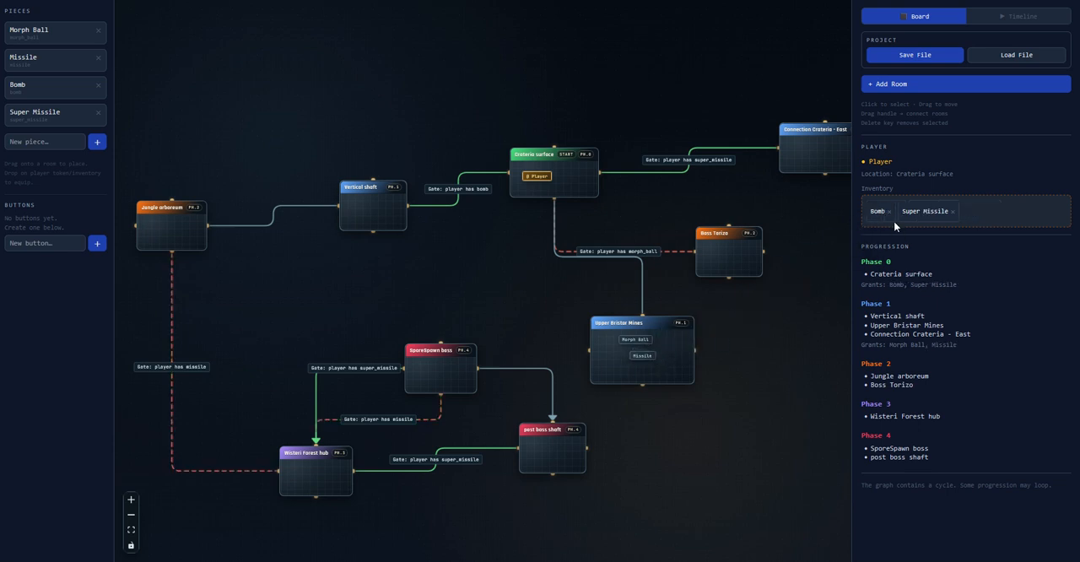
Move the player's Bomb into the Boss Torizo room and the Super Missile into the post boss shaft room
drag(876, 212, 732, 253)
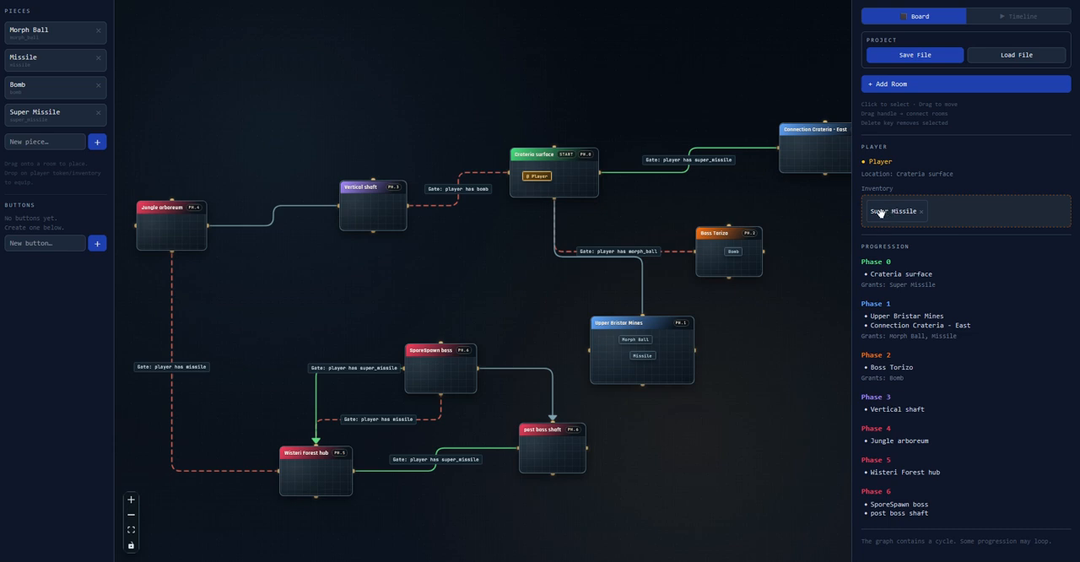
drag(885, 212, 549, 456)
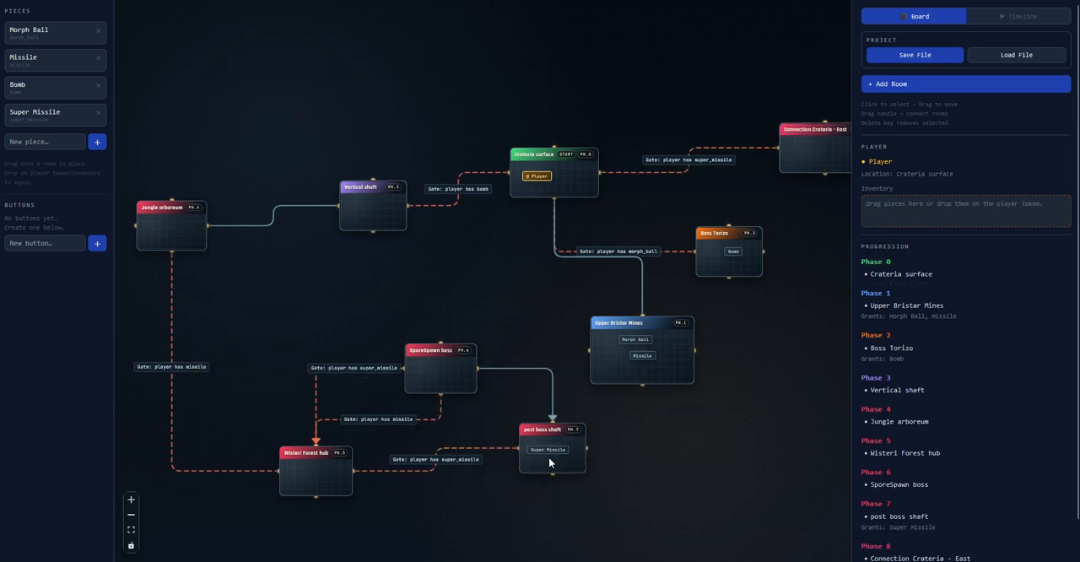
Reposition the Player token near the centre of the Crateria surface room
drag(492, 301, 454, 328)
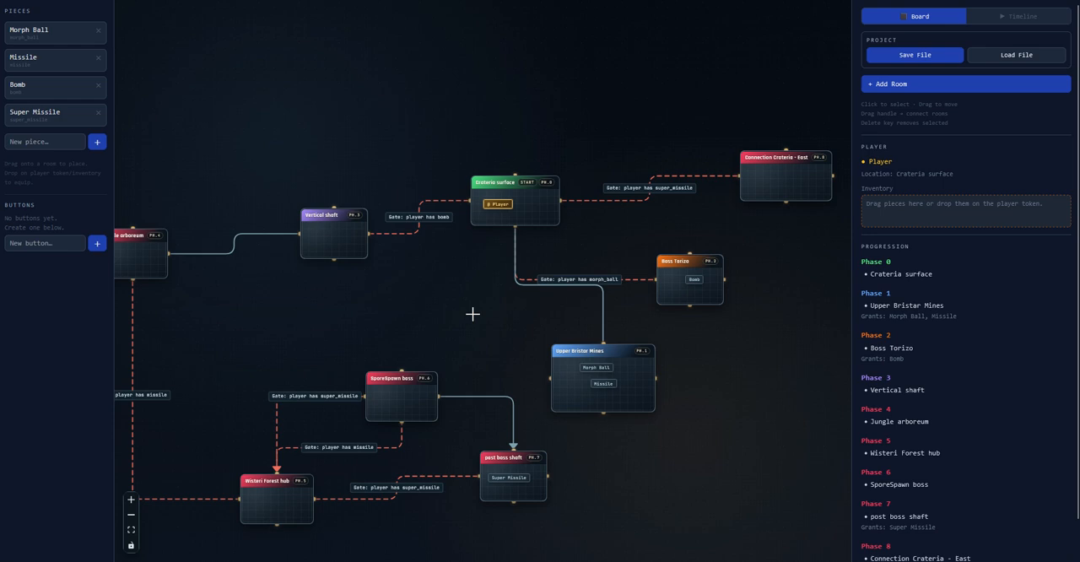
scroll(496, 202, up, 5)
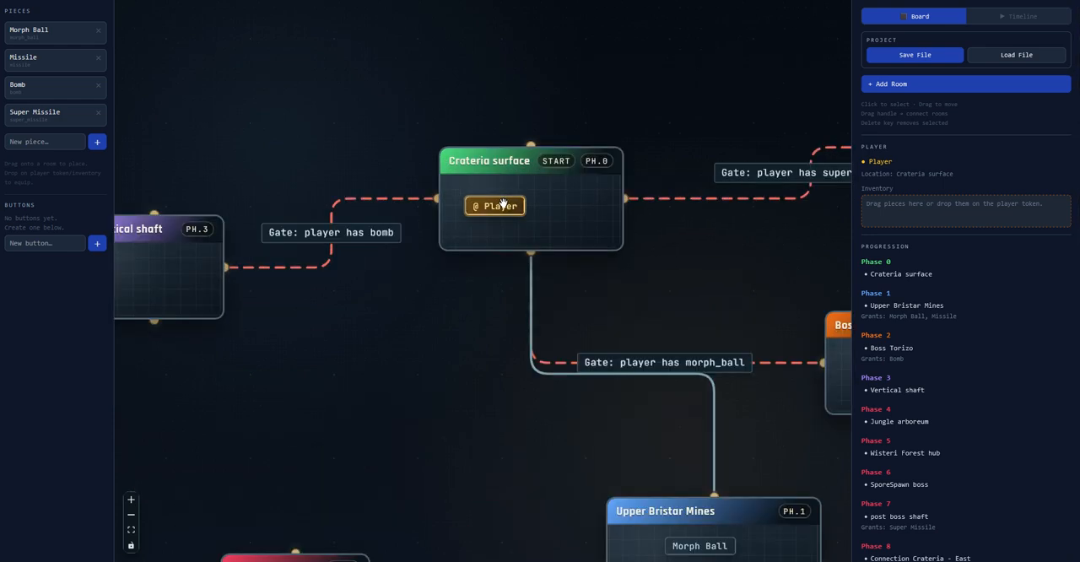
drag(501, 202, 536, 205)
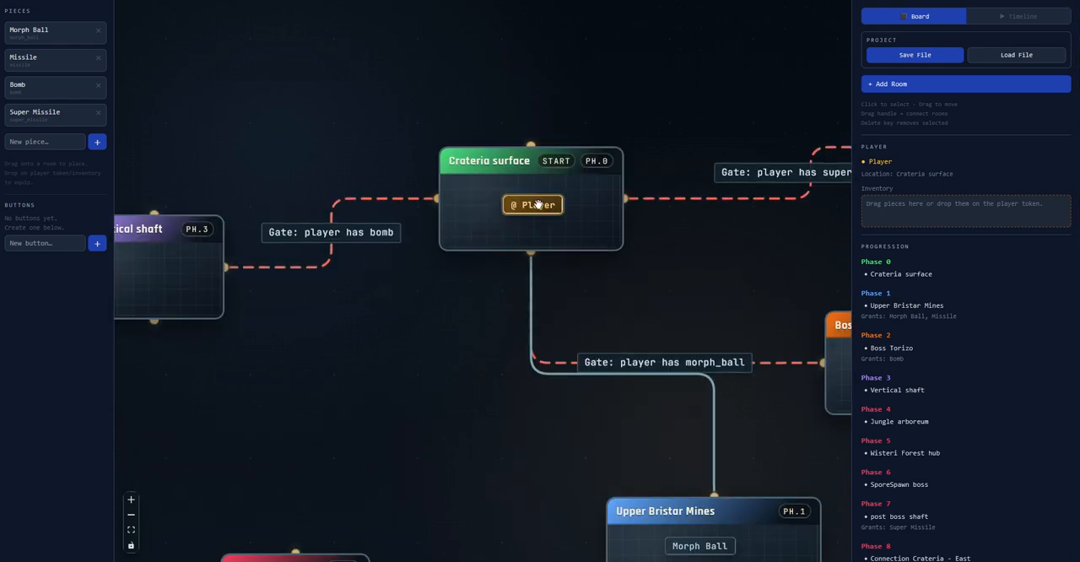
mouse_move(530, 203)
middle_down()
mouse_move(505, 205)
mouse_move(523, 198)
middle_up()
Examine the placed pieces and gated routes on the map, along with the progression phases through Phase 8
scroll(540, 200, down, 1)
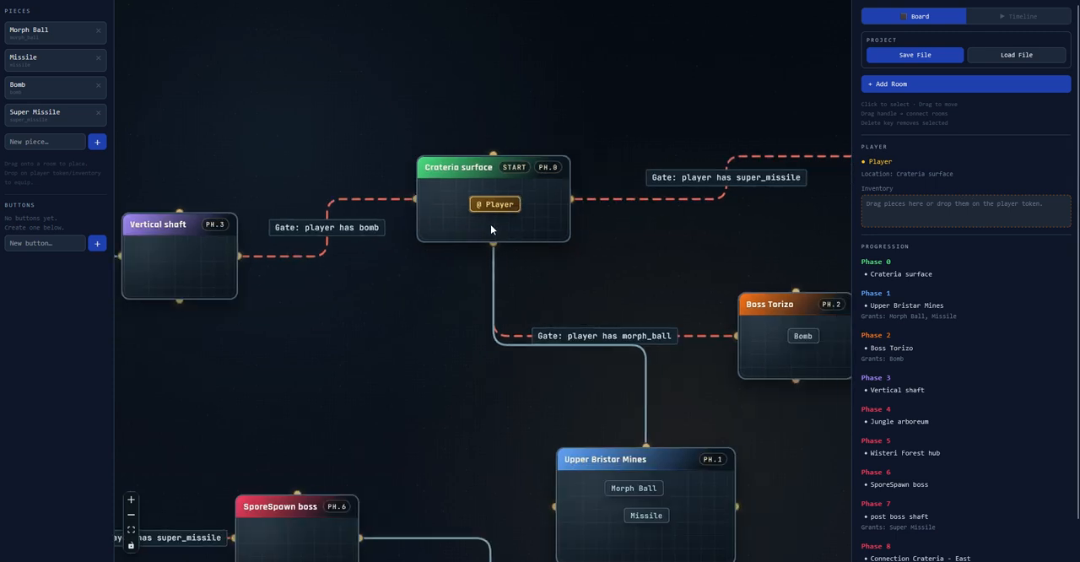
middle_drag(614, 372, 485, 234)
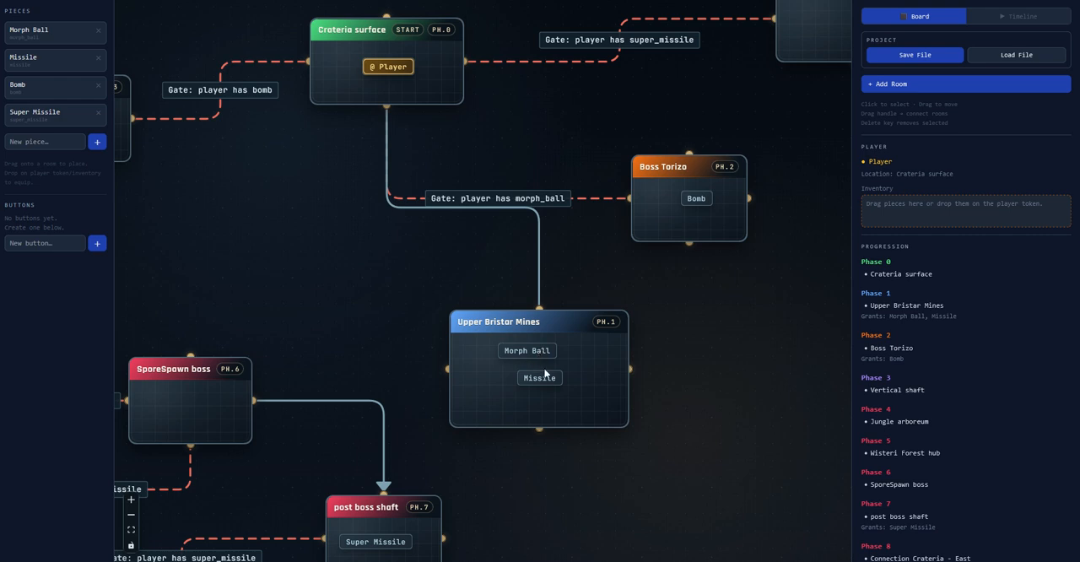
scroll(394, 291, down, 1)
scroll(384, 291, down, 1)
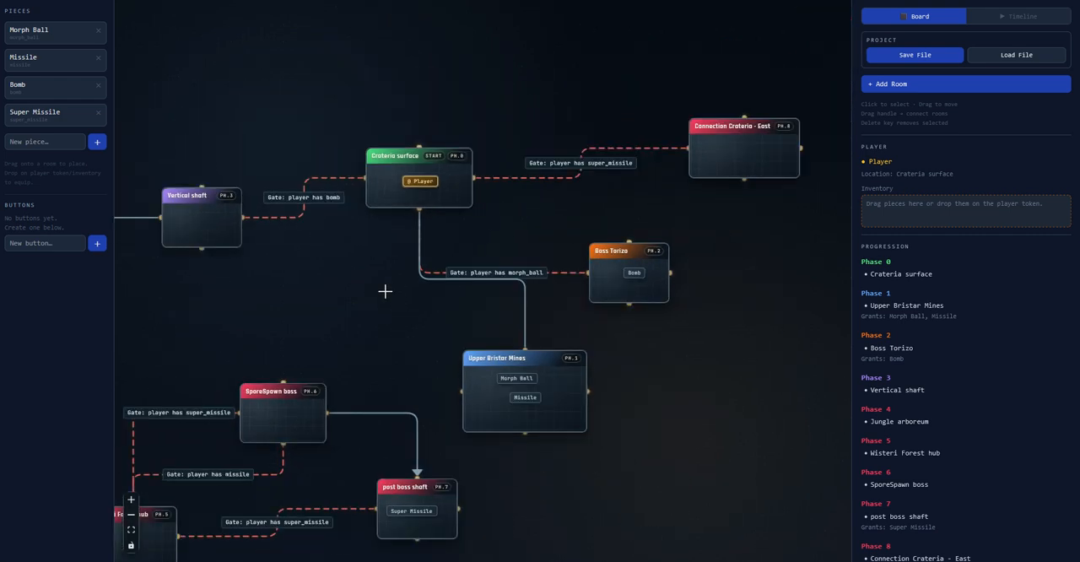
middle_drag(385, 292, 558, 220)
scroll(476, 262, down, 2)
scroll(487, 261, up, 2)
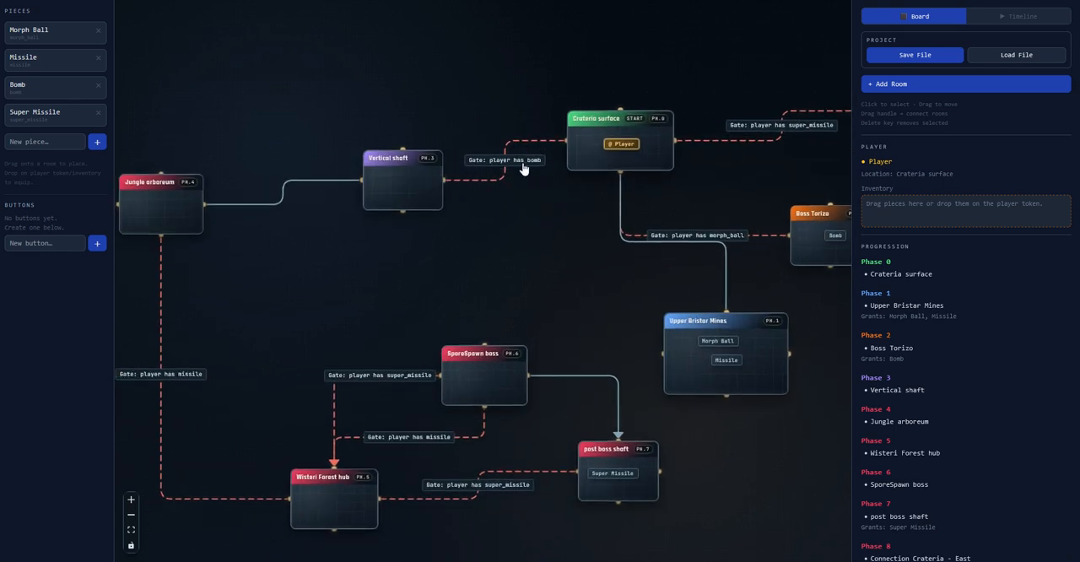
middle_drag(523, 169, 430, 178)
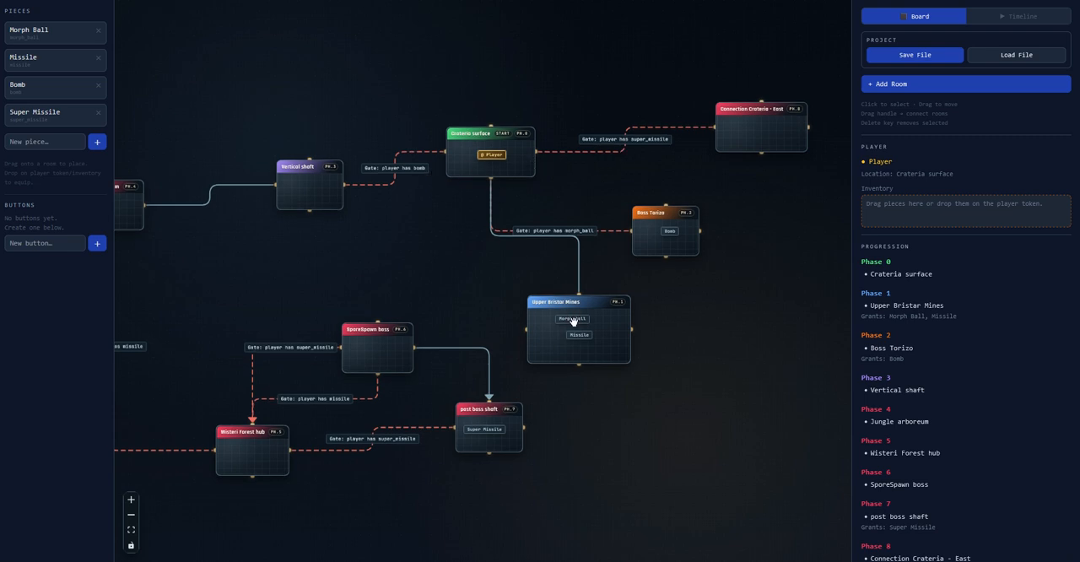
middle_drag(445, 263, 487, 277)
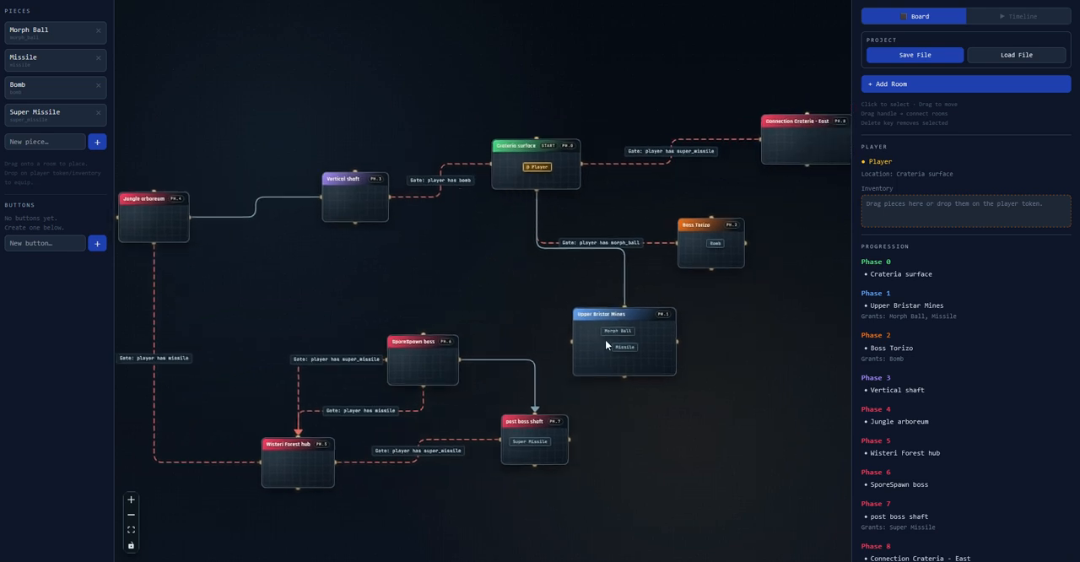
middle_drag(572, 313, 469, 342)
scroll(464, 343, up, 2)
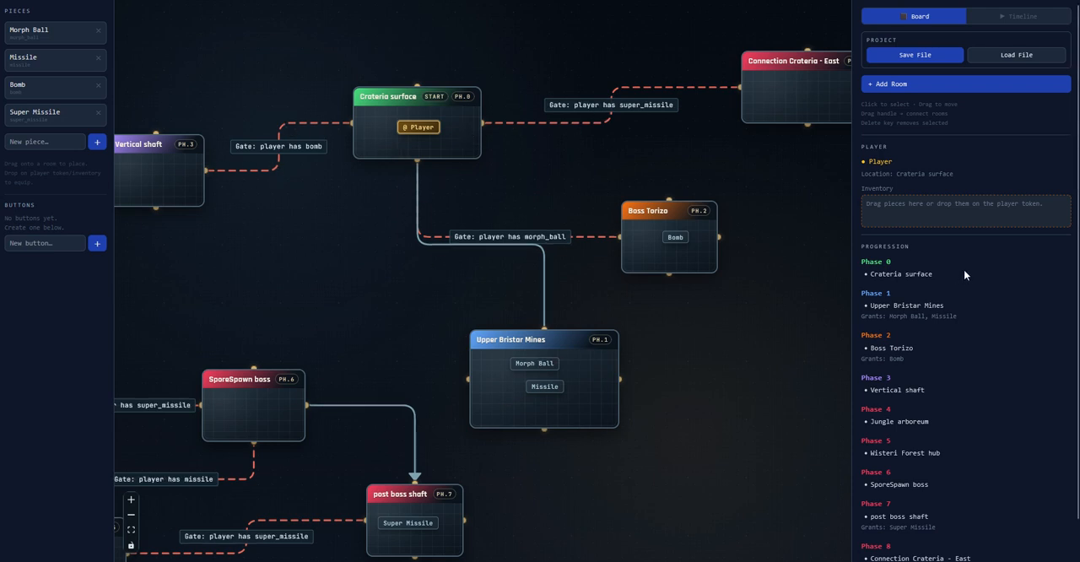
scroll(963, 270, down, 1)
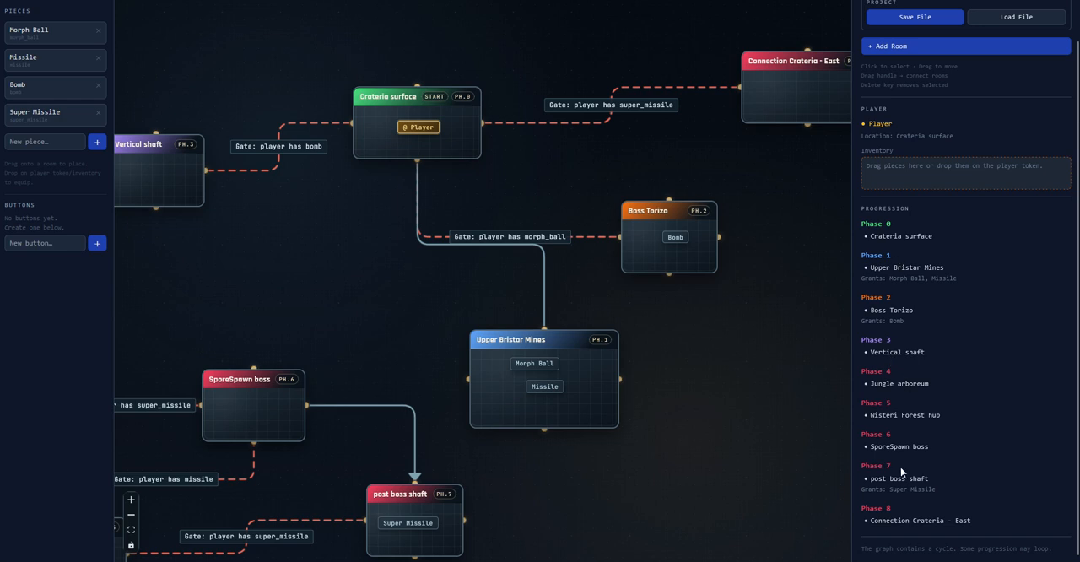
Add a new room and place it in the empty area east of Boss Torizo and Upper Bristar Mines
scroll(681, 352, down, 3)
drag(689, 333, 569, 320)
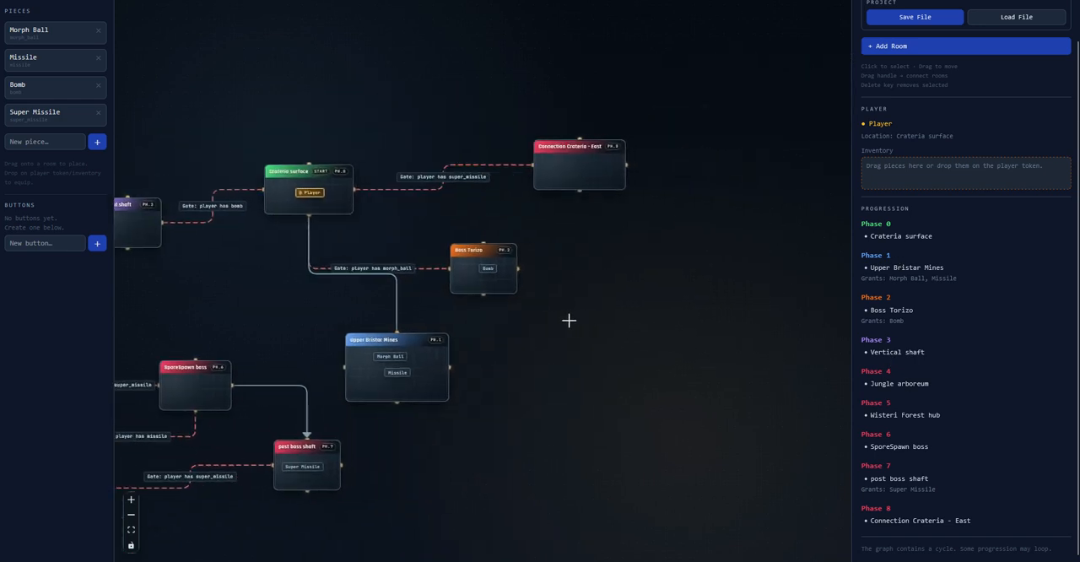
click(898, 85)
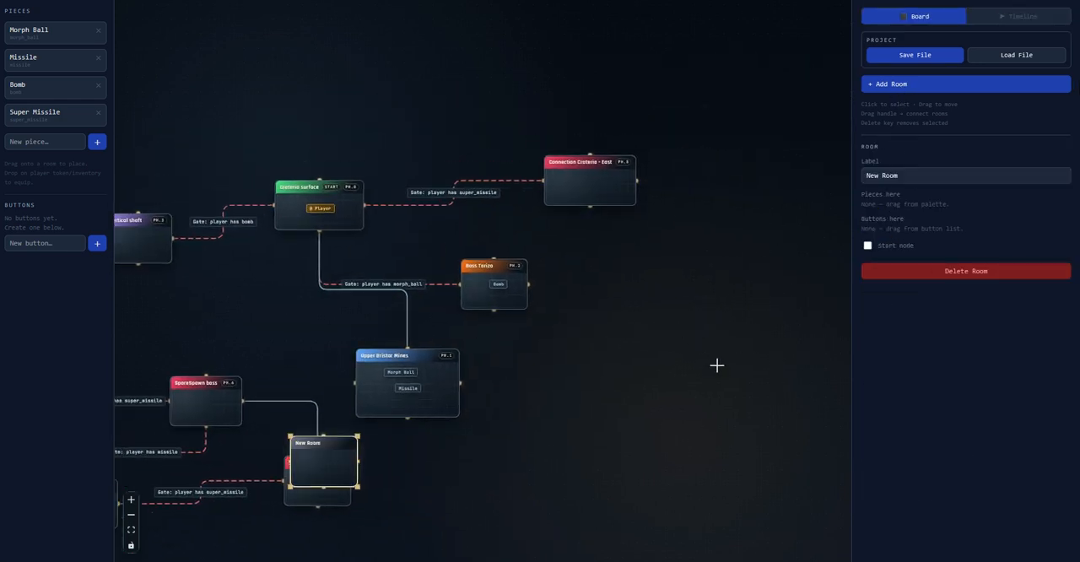
drag(707, 352, 684, 235)
drag(316, 350, 750, 247)
drag(586, 284, 623, 363)
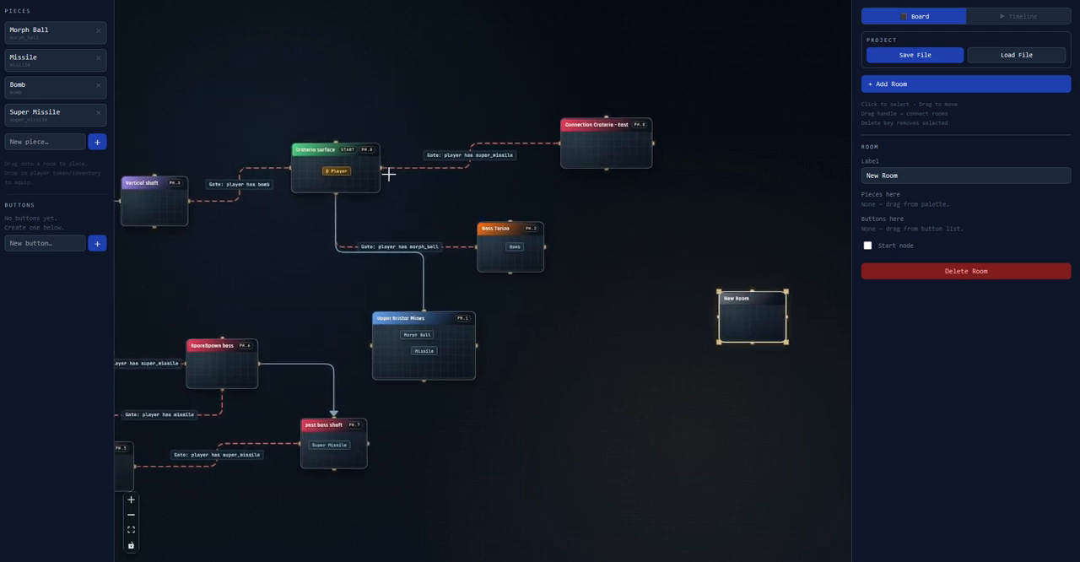
Deselect the new room and check the Unreachable section of the progression list
click(364, 167)
drag(585, 234, 651, 250)
click(635, 205)
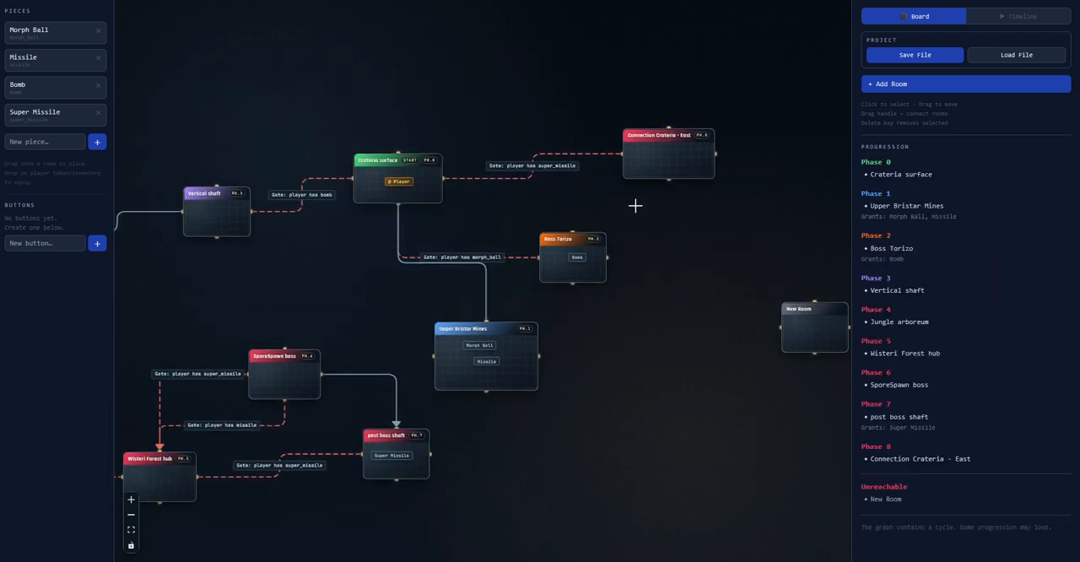
triple_click(878, 498)
click(893, 500)
mouse_move(678, 275)
mouse_down()
mouse_move(658, 276)
mouse_move(769, 215)
mouse_up()
drag(571, 173, 540, 222)
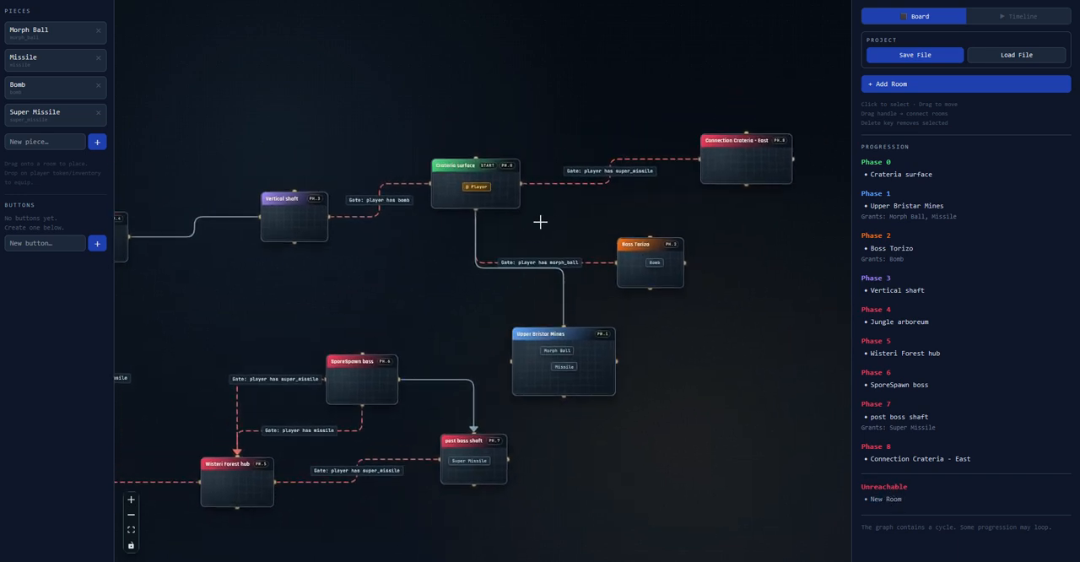
Give the Morph Ball from Upper Bristar Mines to the Player and review the morph_ball gate to Boss Torizo
scroll(547, 212, up, 2)
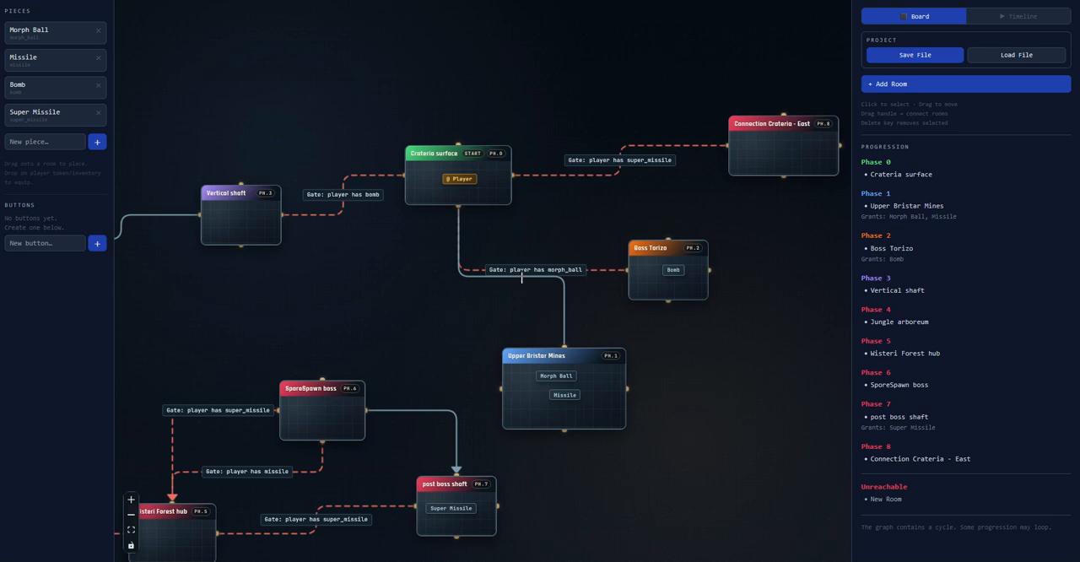
scroll(560, 311, up, 2)
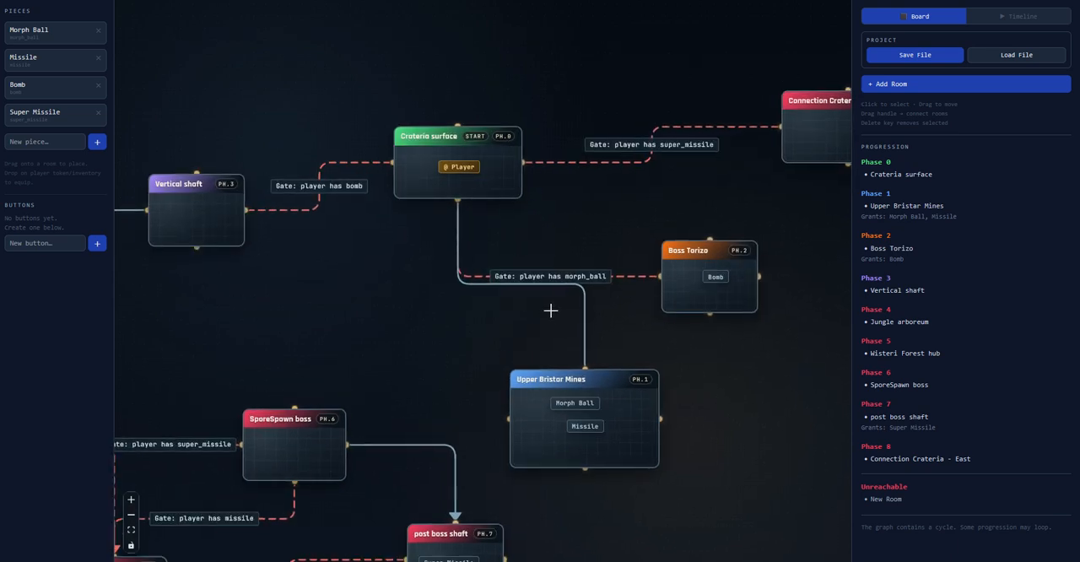
scroll(558, 313, down, 2)
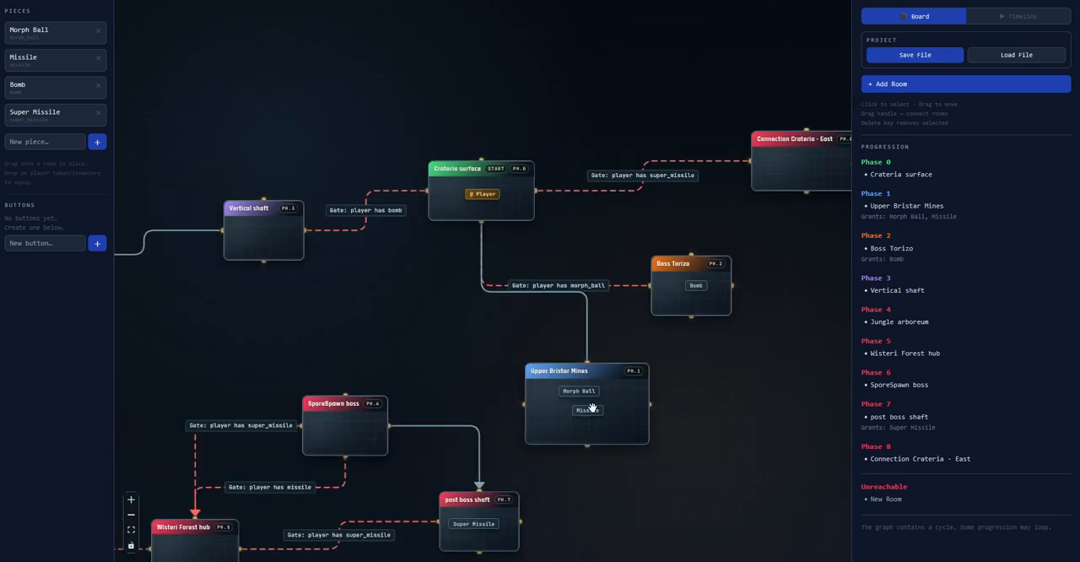
drag(579, 391, 495, 210)
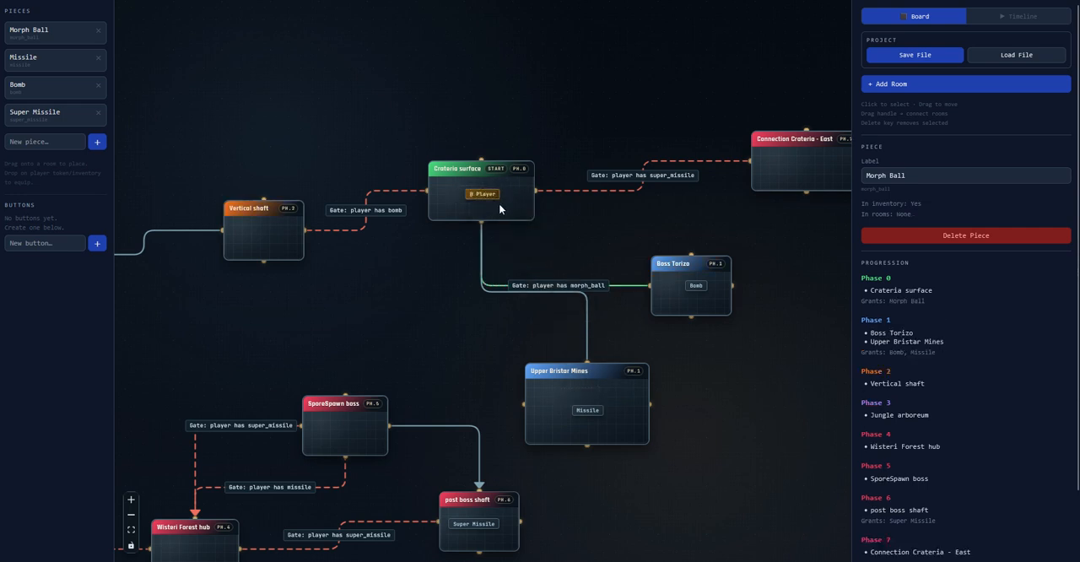
drag(425, 241, 435, 221)
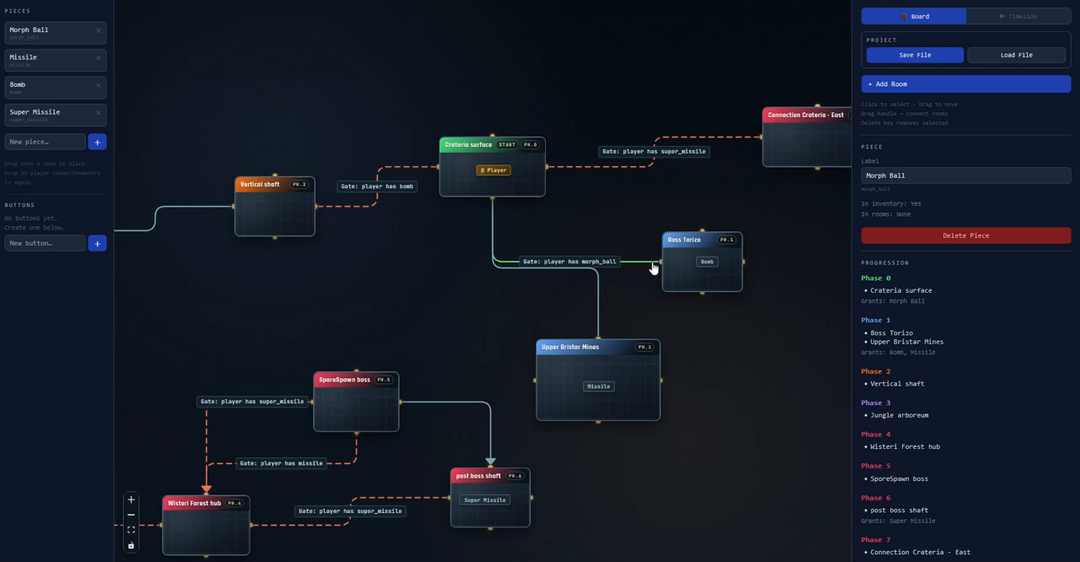
drag(326, 241, 605, 161)
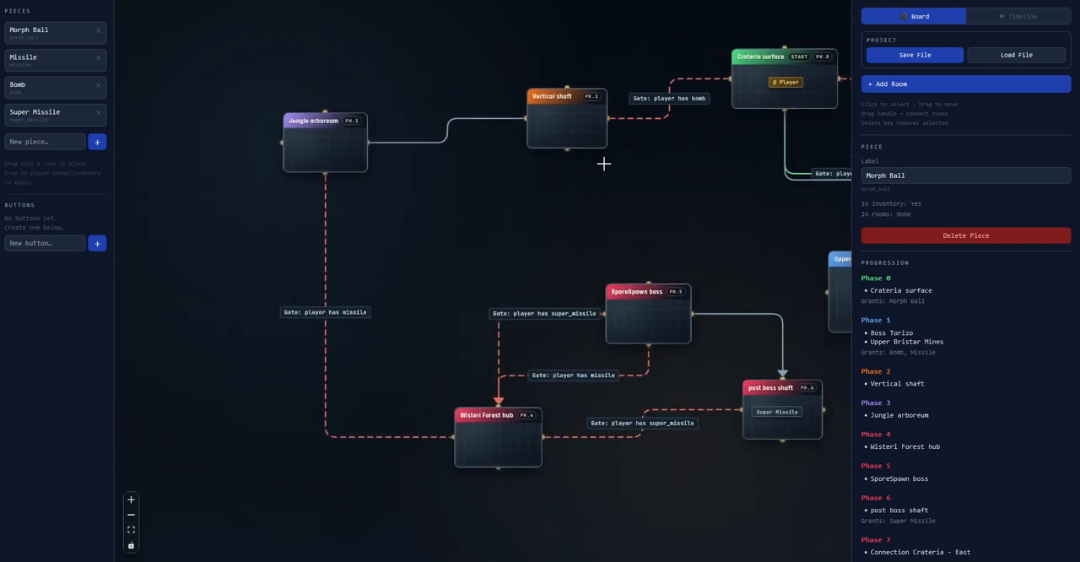
drag(508, 193, 255, 244)
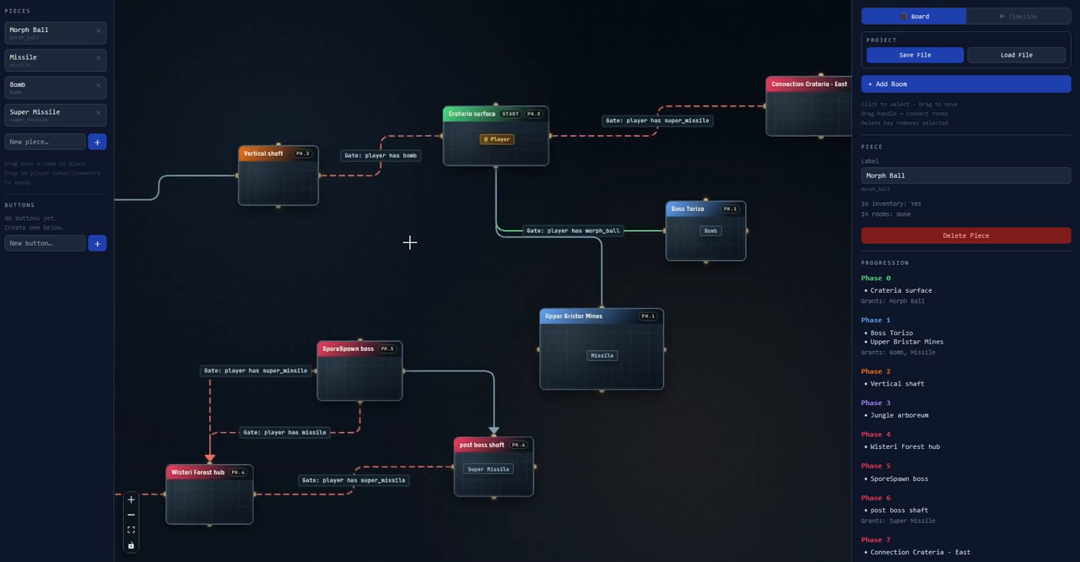
drag(410, 242, 362, 239)
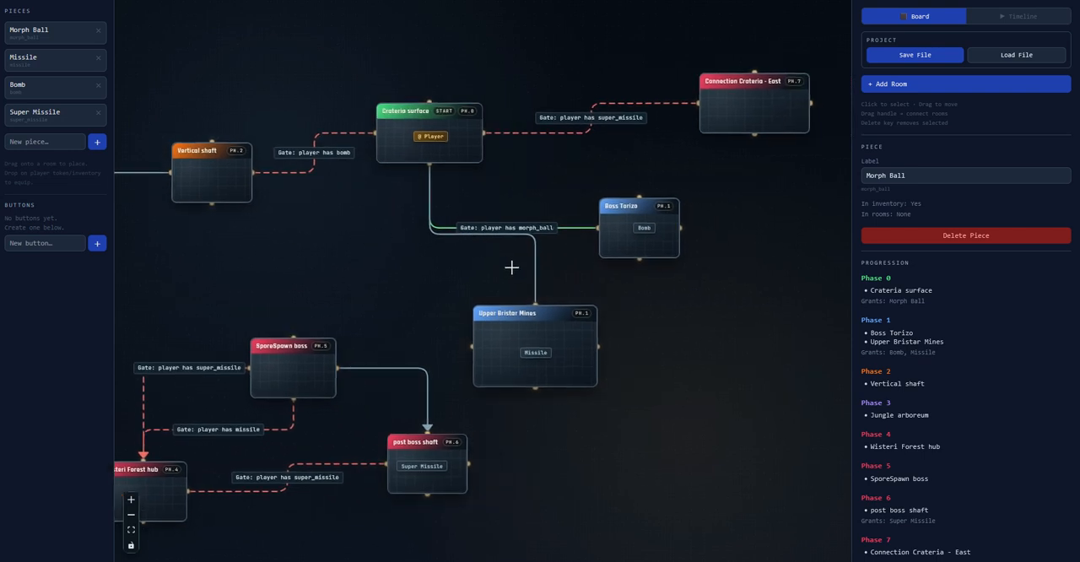
drag(442, 220, 473, 232)
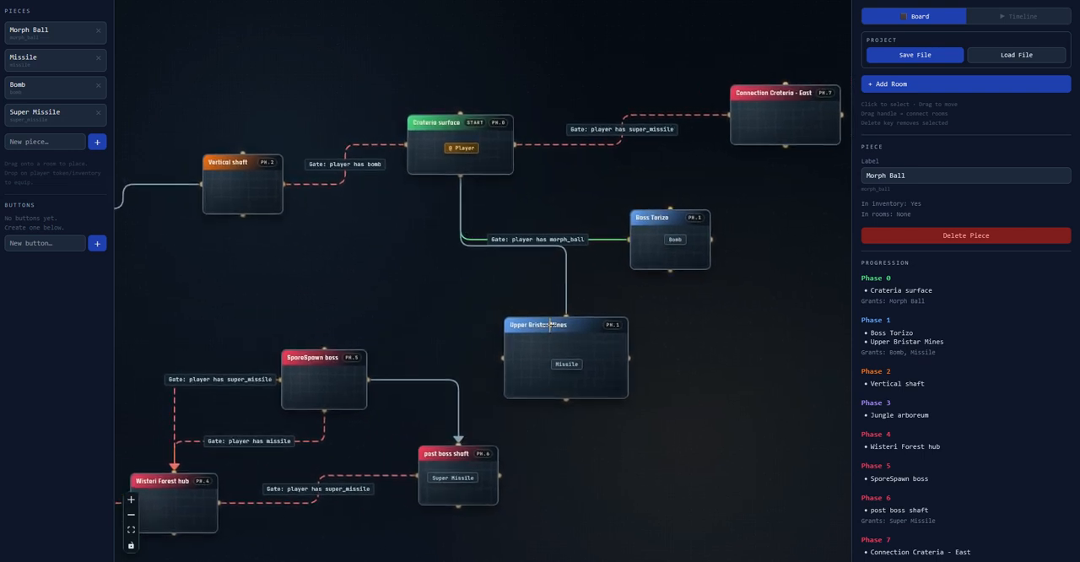
Give the Missile from Upper Bristar Mines to the Player and review the missile gates
drag(561, 365, 457, 150)
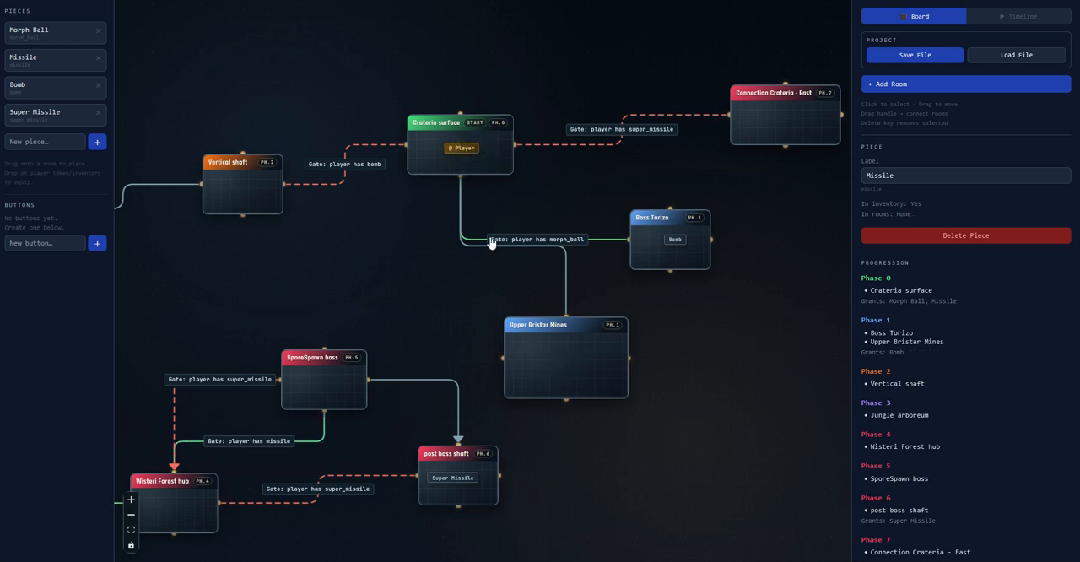
drag(487, 239, 728, 187)
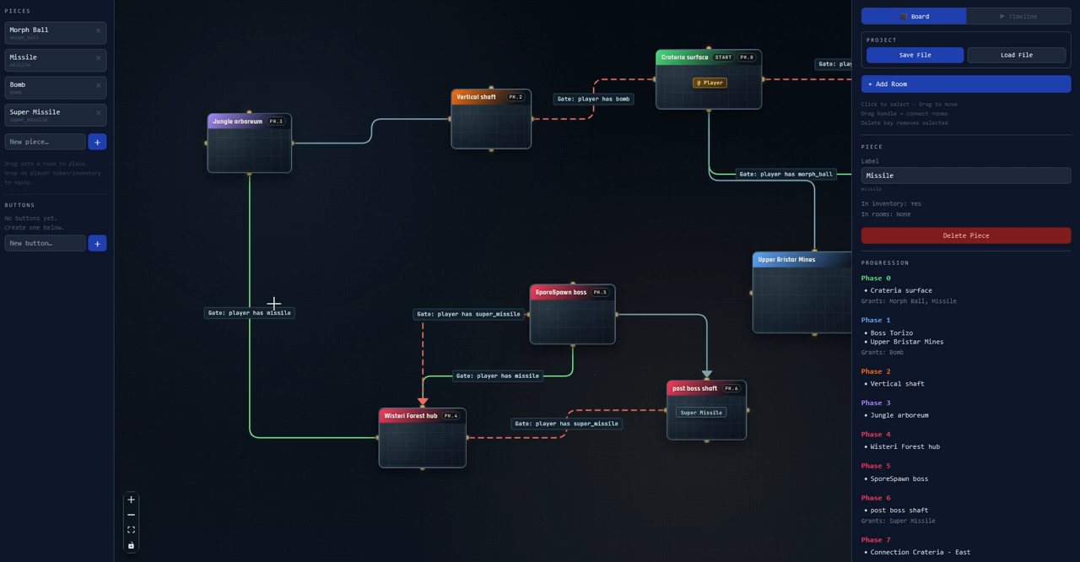
drag(592, 270, 335, 313)
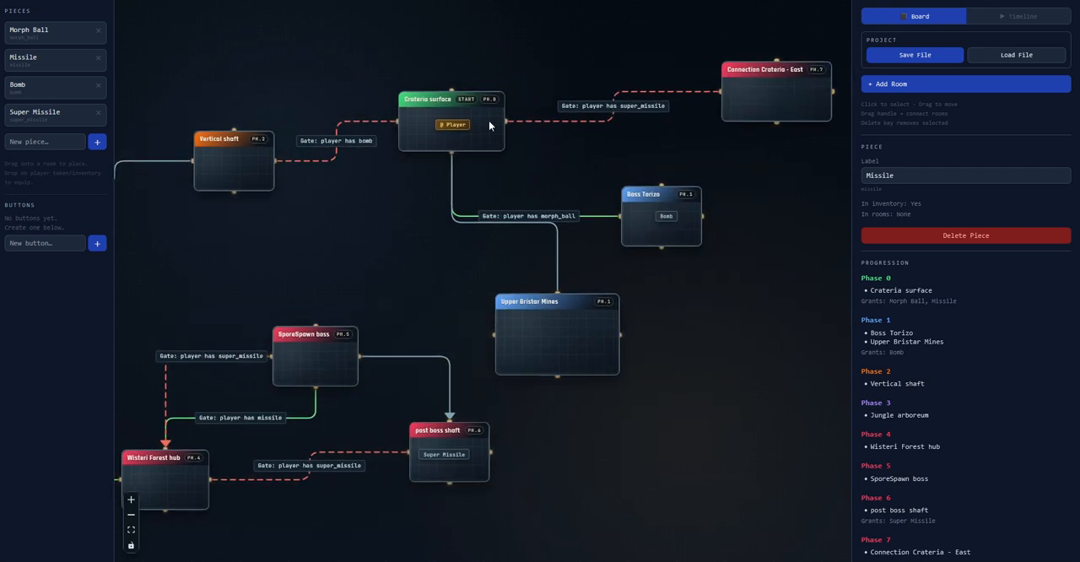
Give the Player the Bomb from Boss Torizo and the Super Missile from post boss shaft
drag(666, 218, 450, 124)
drag(367, 176, 572, 138)
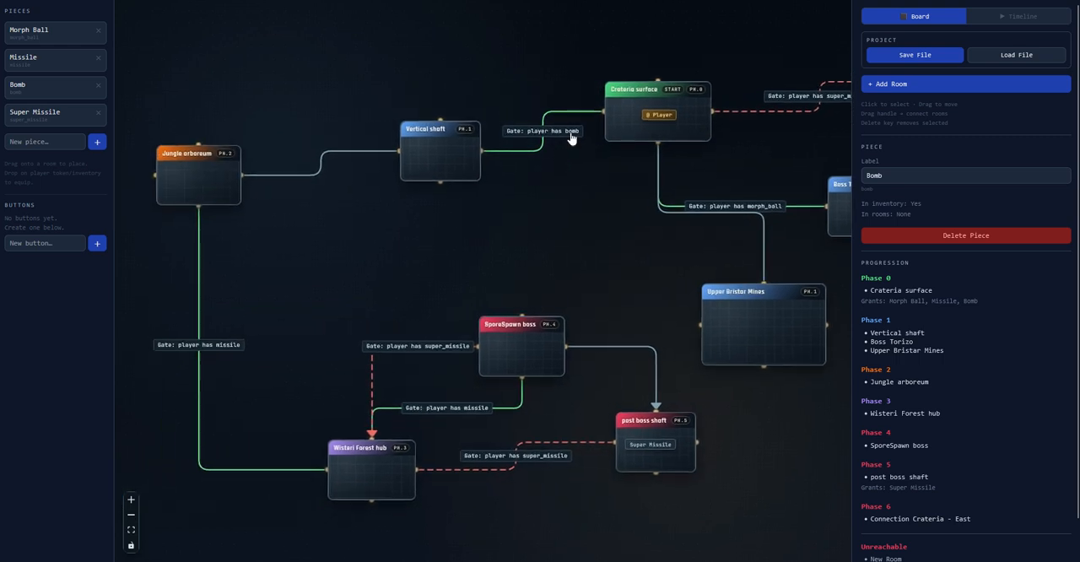
drag(470, 228, 398, 225)
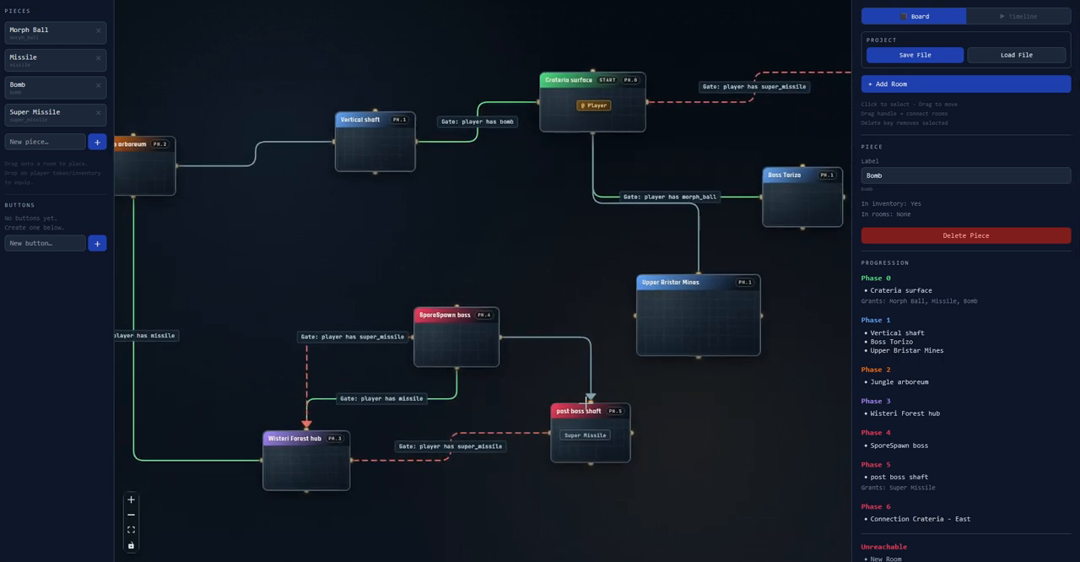
drag(593, 436, 593, 107)
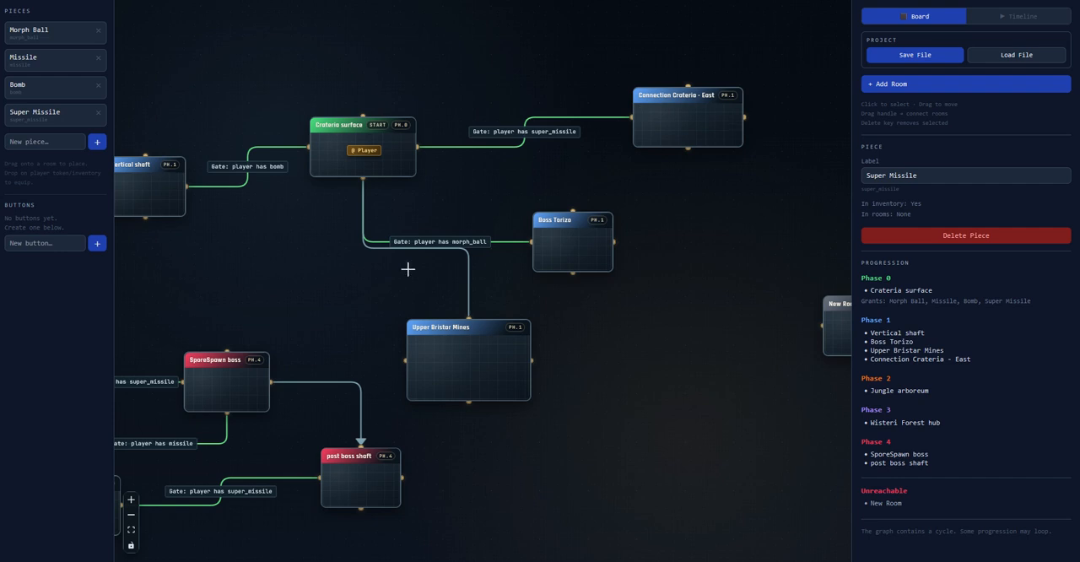
middle_drag(554, 222, 643, 194)
Return the Player's Morph Ball and Missile to Upper Bristar Mines, the Bomb to Boss Torizo and the Super Missile to post boss shaft
click(460, 122)
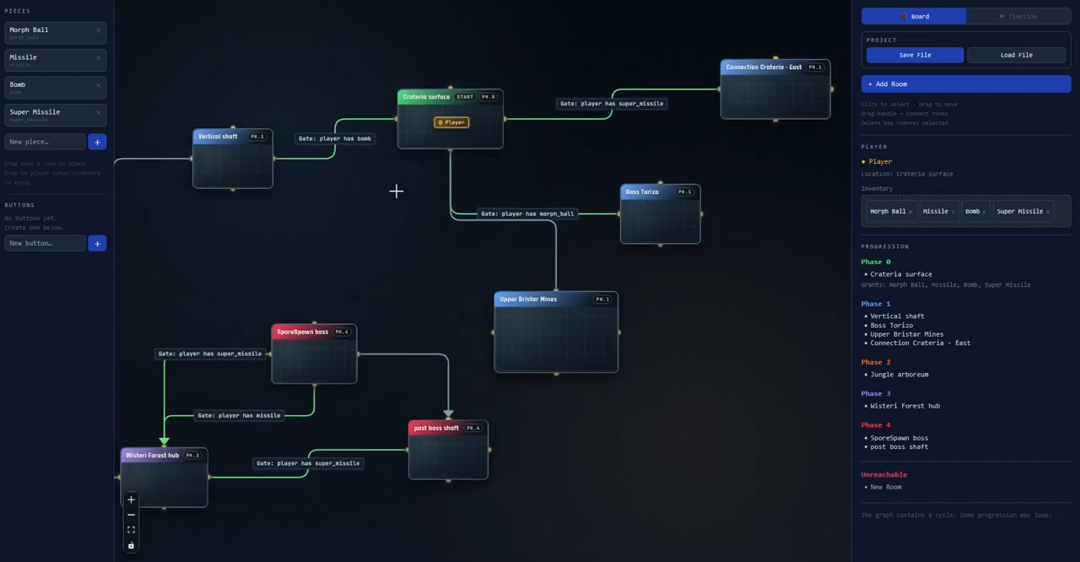
middle_drag(396, 190, 451, 152)
drag(888, 211, 607, 290)
drag(886, 211, 608, 297)
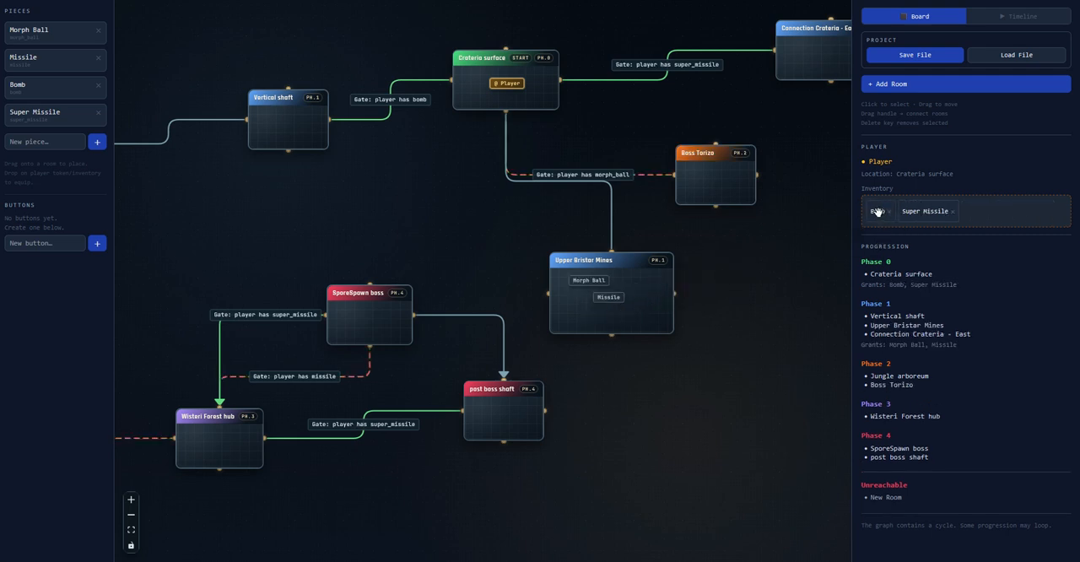
drag(877, 212, 719, 181)
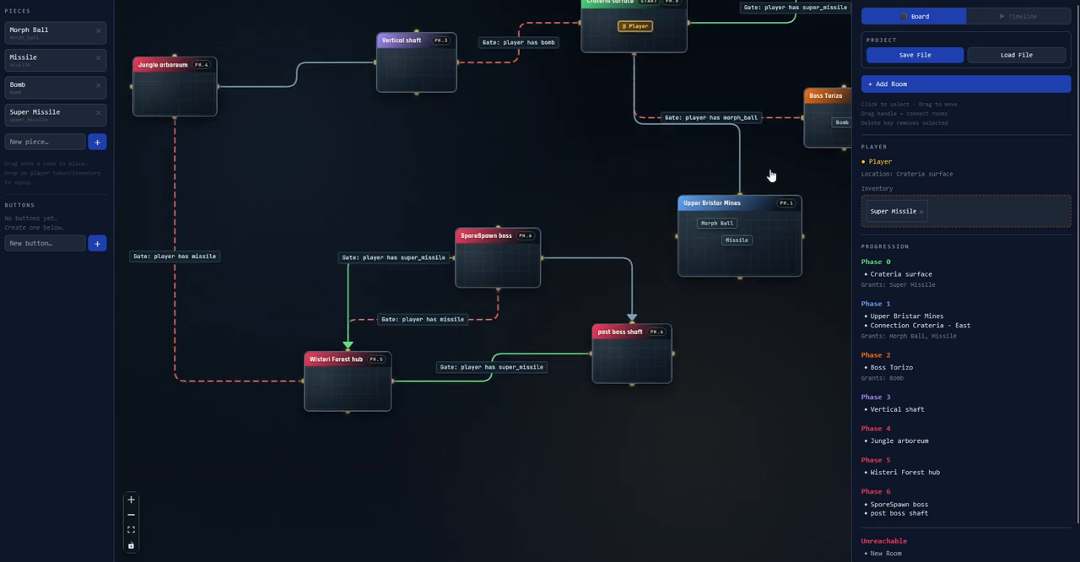
drag(893, 214, 633, 363)
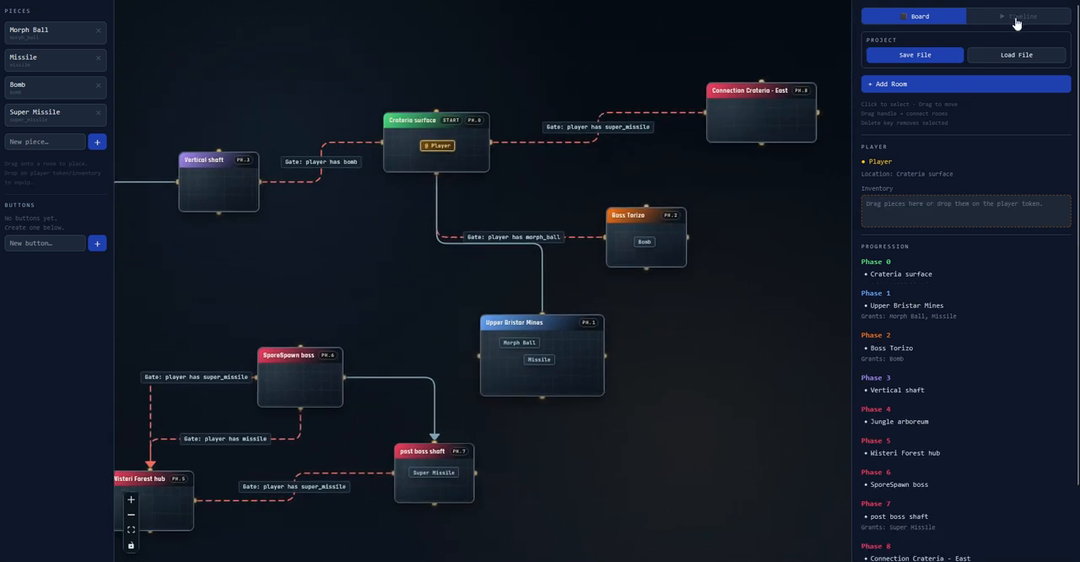
Switch from the board to the timeline mode and survey the whole map for the Main Route
click(1019, 18)
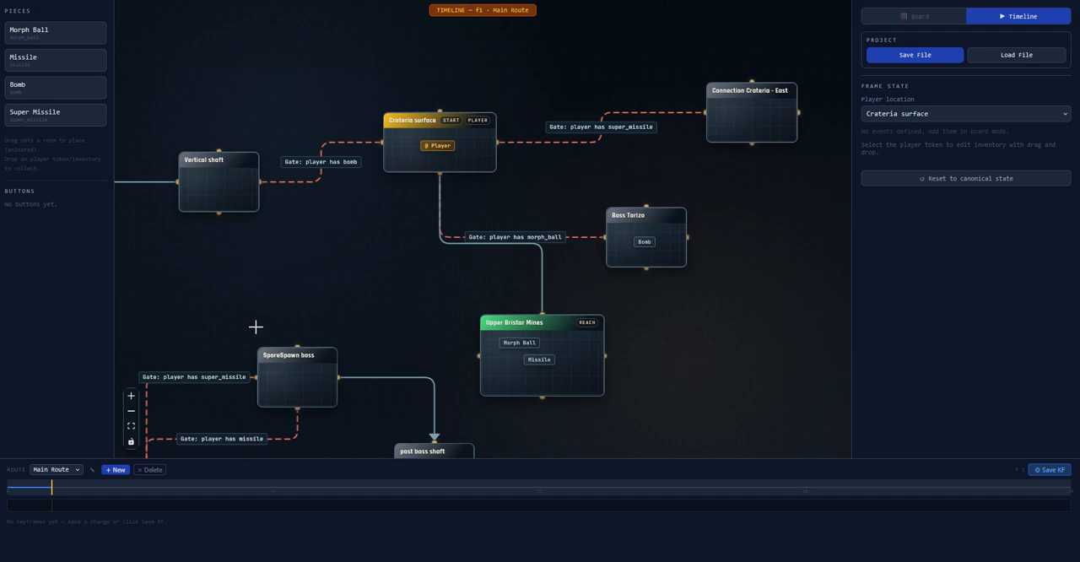
drag(241, 314, 371, 261)
scroll(370, 298, down, 3)
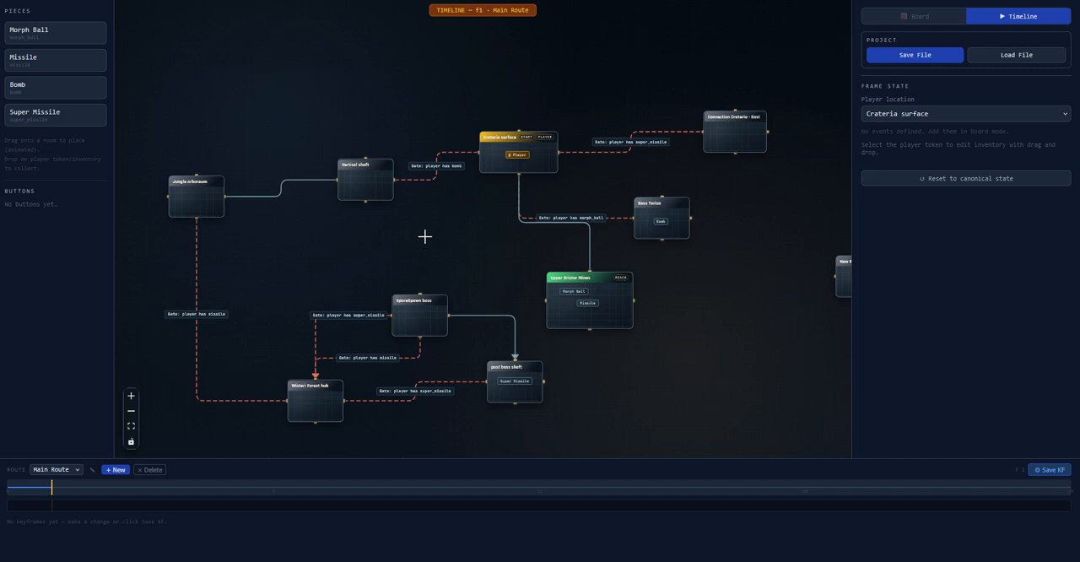
drag(427, 237, 422, 232)
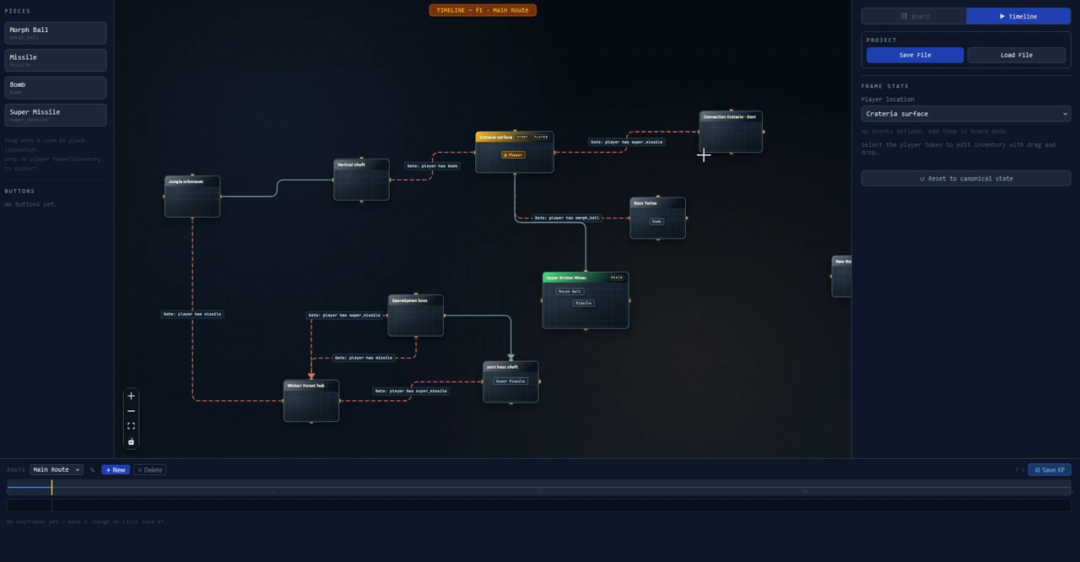
drag(642, 175, 625, 183)
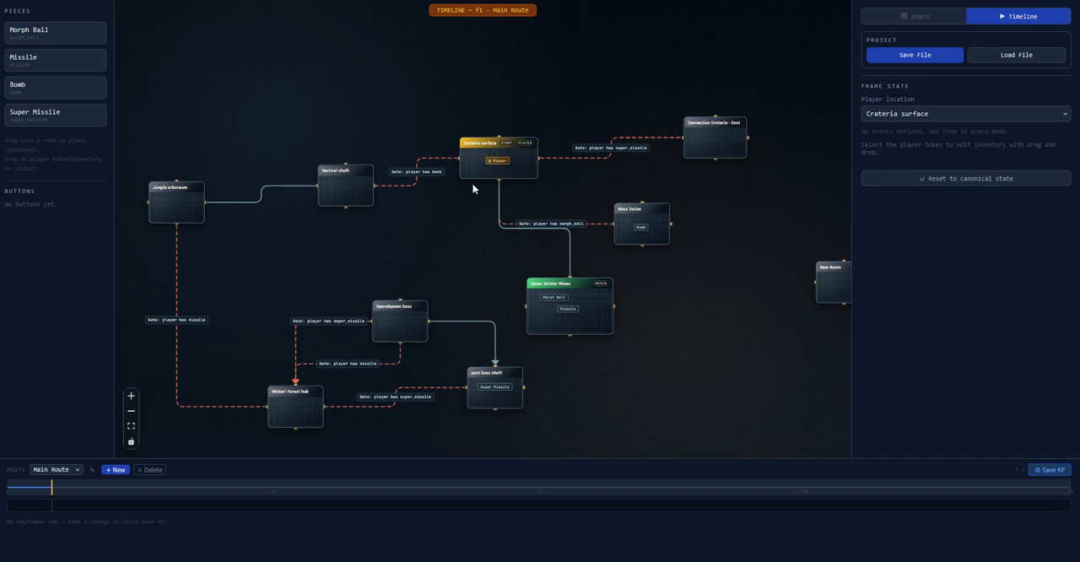
Inspect frame 0 of the Main Route, then move the Player from Crateria surface into Upper Bristar Mines at frame 1
click(12, 488)
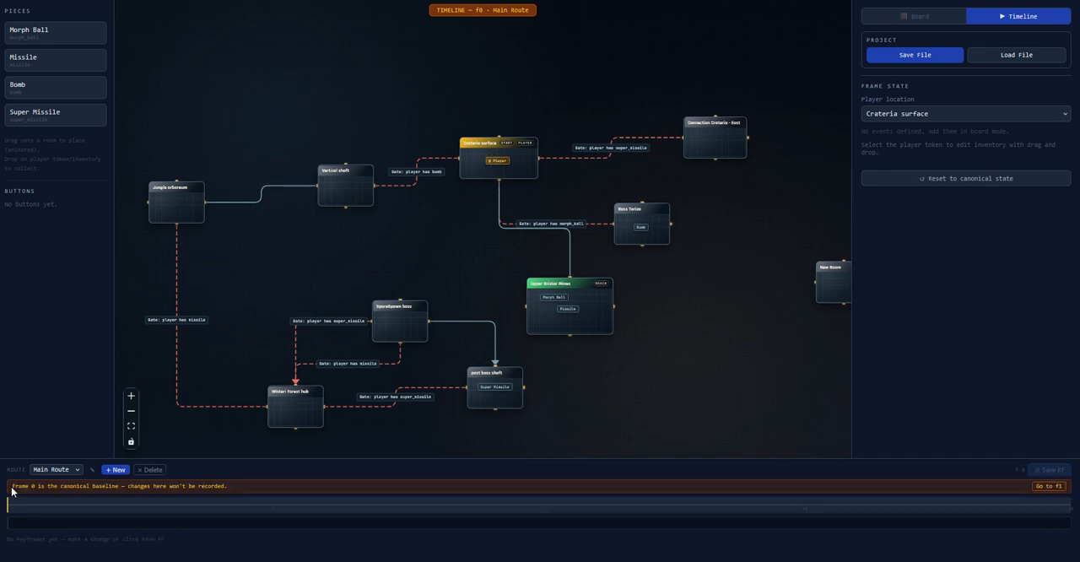
click(53, 506)
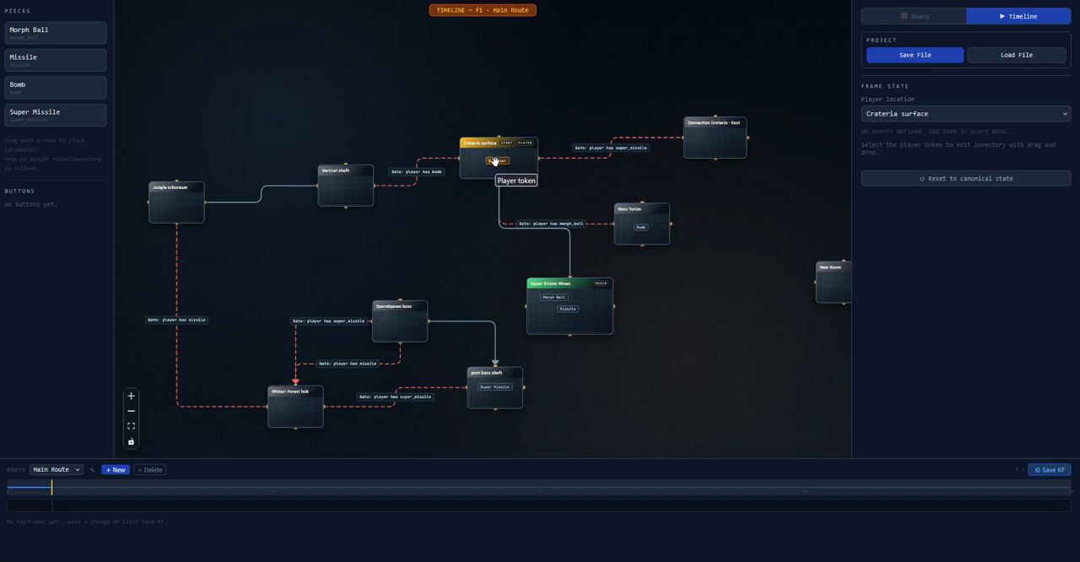
drag(495, 161, 568, 336)
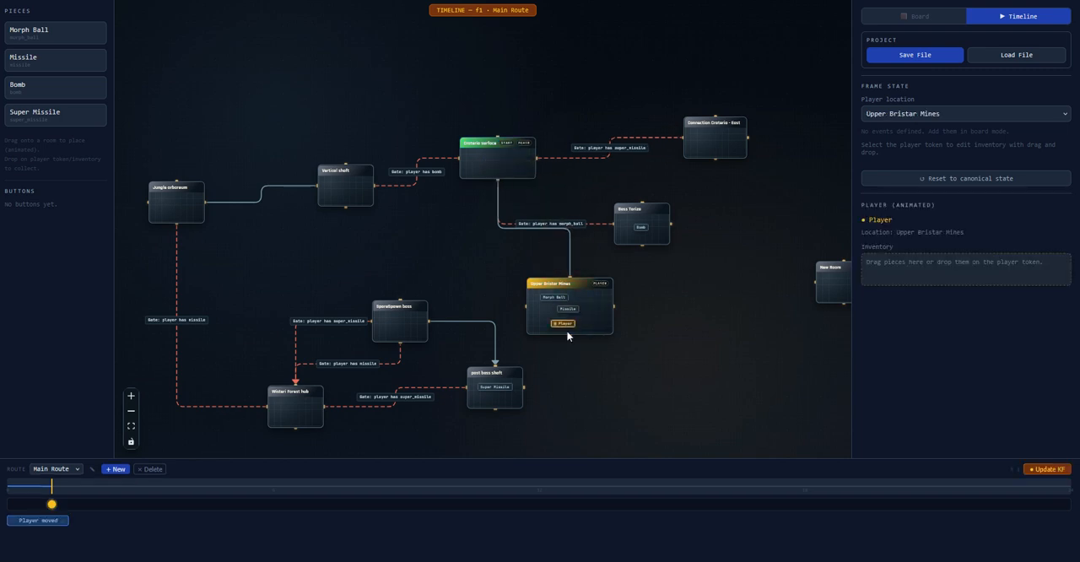
Compare frame 0 with frame 1, then collect the Morph Ball and Missile with the Player at frame 1
click(19, 486)
click(56, 504)
scroll(573, 307, up, 3)
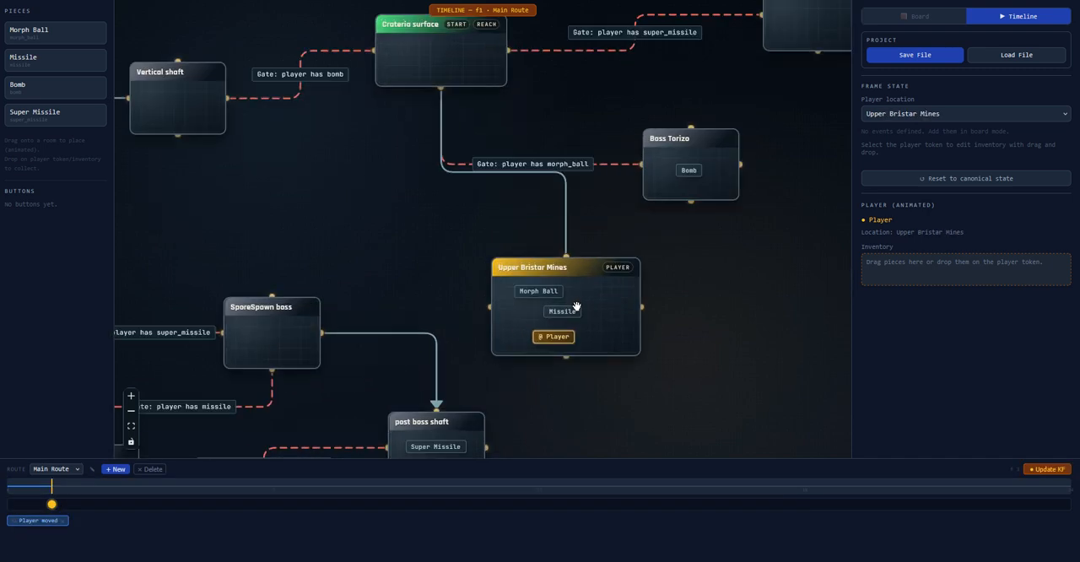
drag(543, 293, 553, 338)
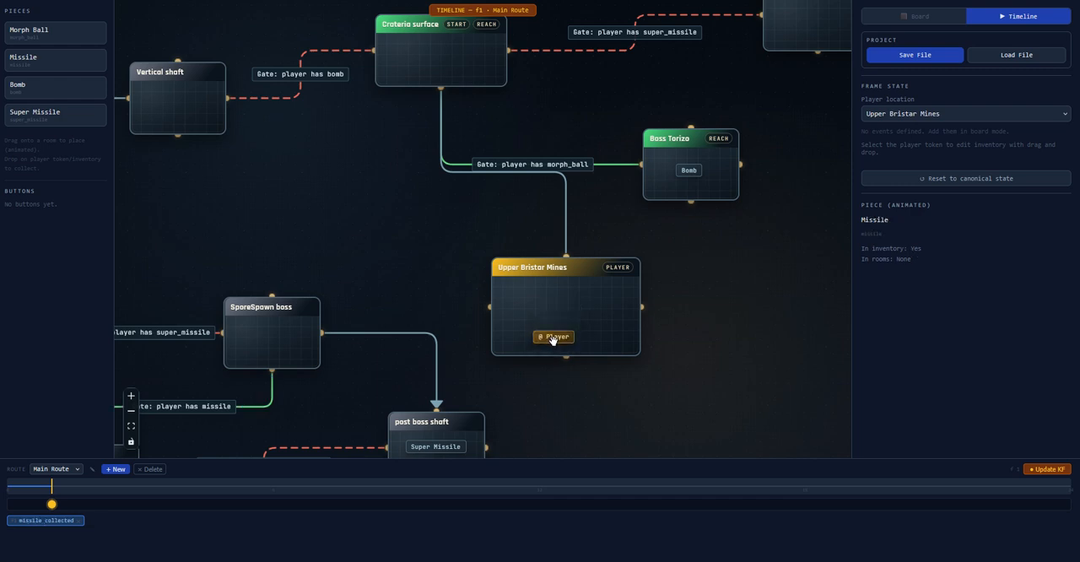
At frame 2, move the Player from Upper Bristar Mines to Boss Torizo and collect the Bomb
click(95, 487)
drag(568, 331, 705, 162)
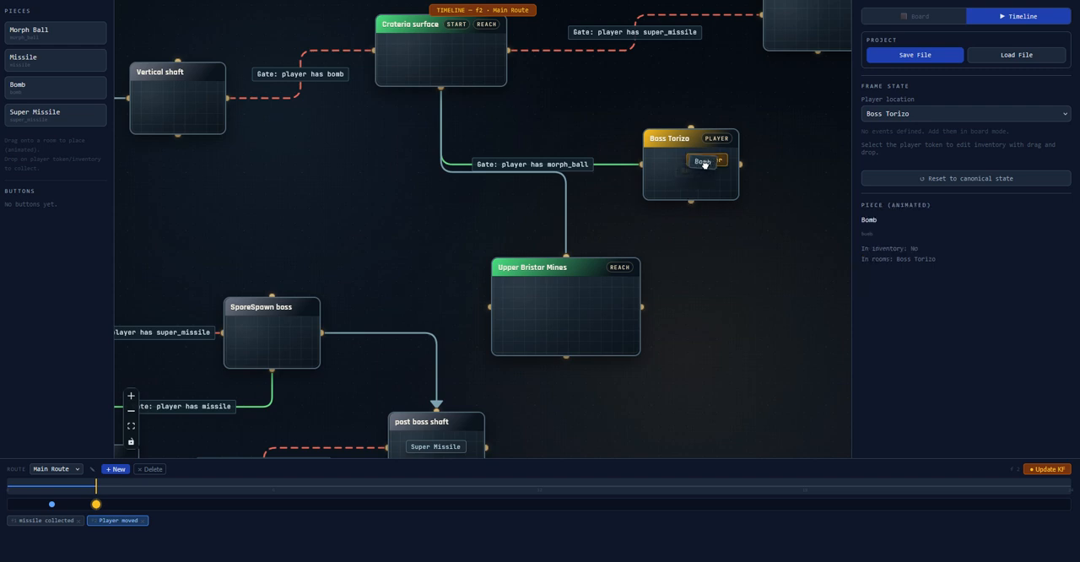
Move the Player from Boss Torizo to Vertical shaft at frame 3, and to Wisteri Forest hub at frame 5
click(141, 487)
scroll(534, 203, down, 3)
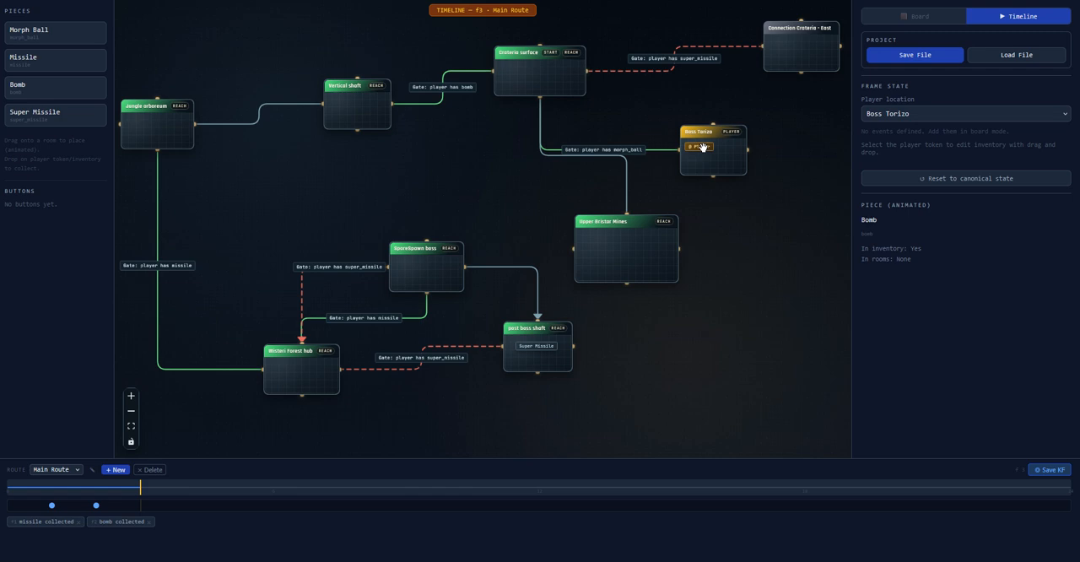
drag(703, 147, 302, 370)
click(227, 487)
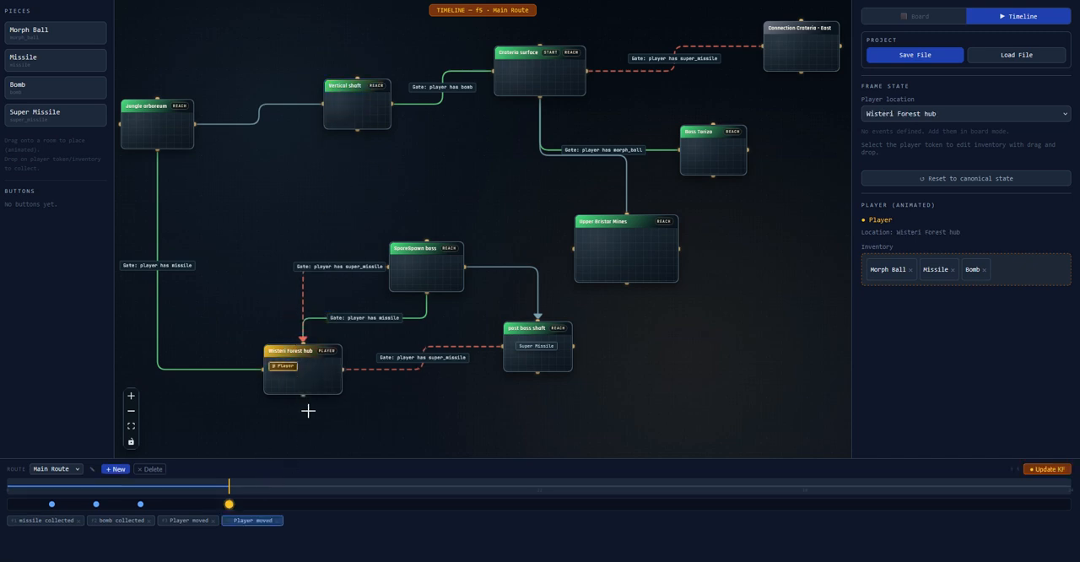
At frame 6, move the Player from Wisteri Forest hub to post boss shaft and collect the Super Missile
click(272, 488)
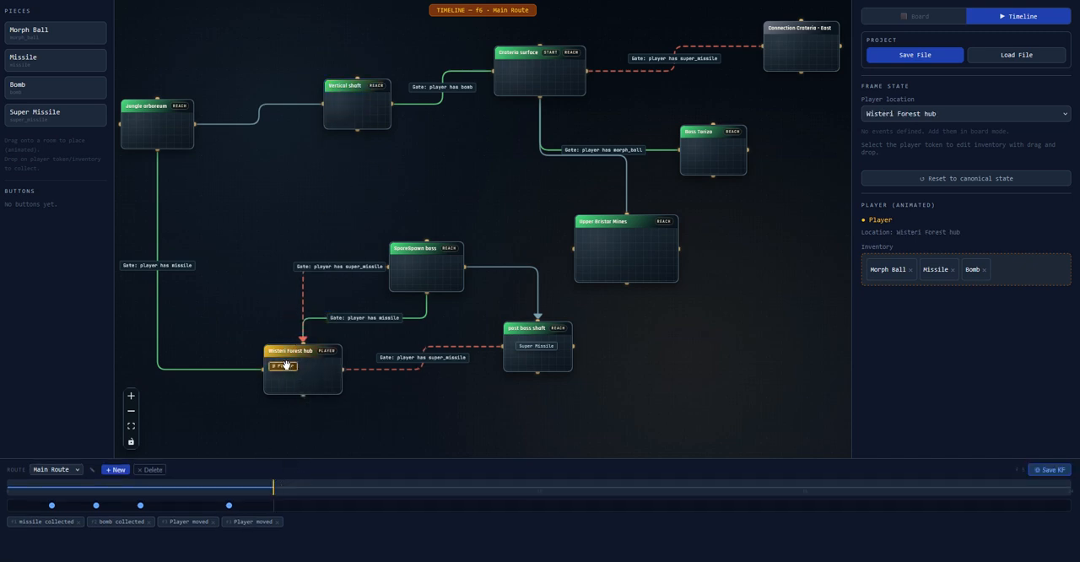
drag(285, 364, 547, 347)
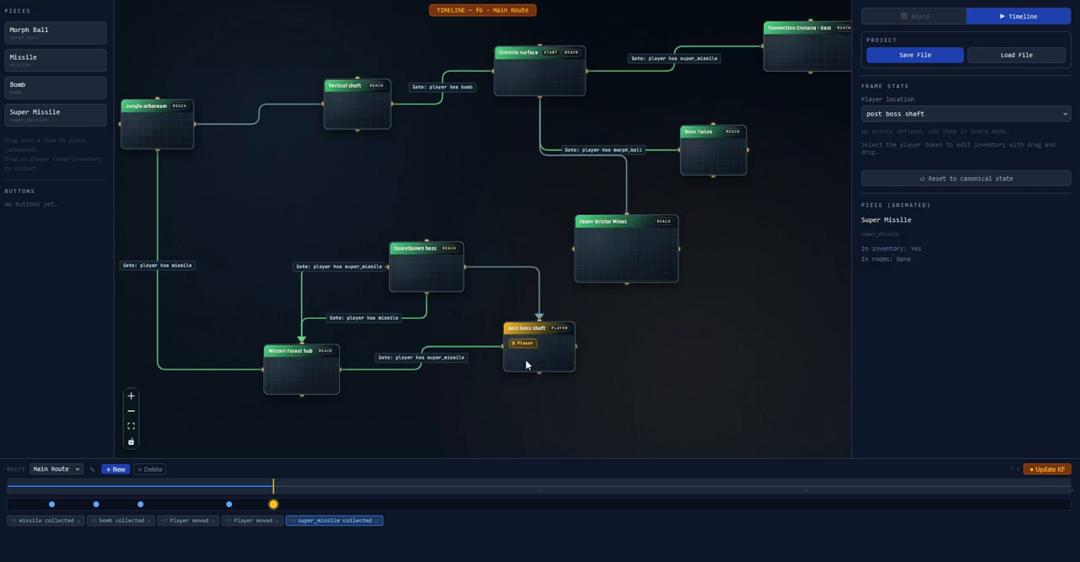
Review the Main Route from its start through frames 1, 2, 3, 5 and 6, following the Player and gate states
click(20, 485)
click(54, 505)
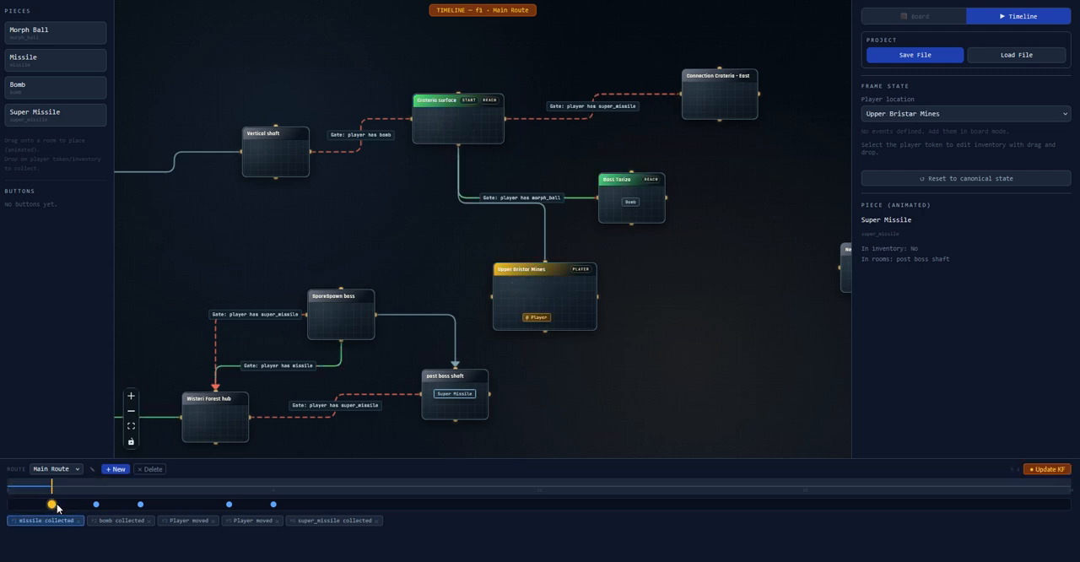
click(96, 489)
click(141, 489)
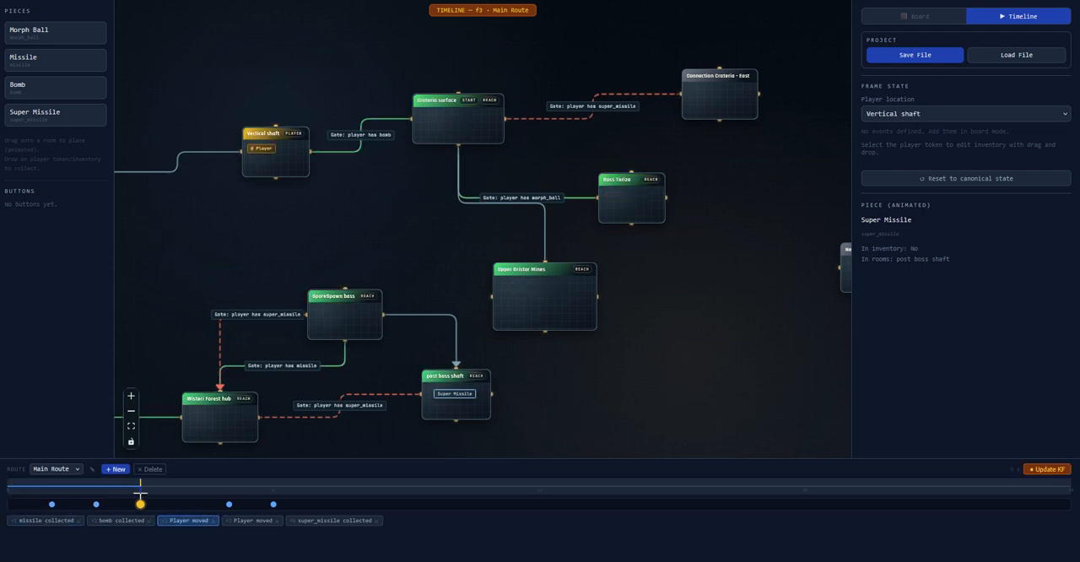
click(229, 489)
click(272, 489)
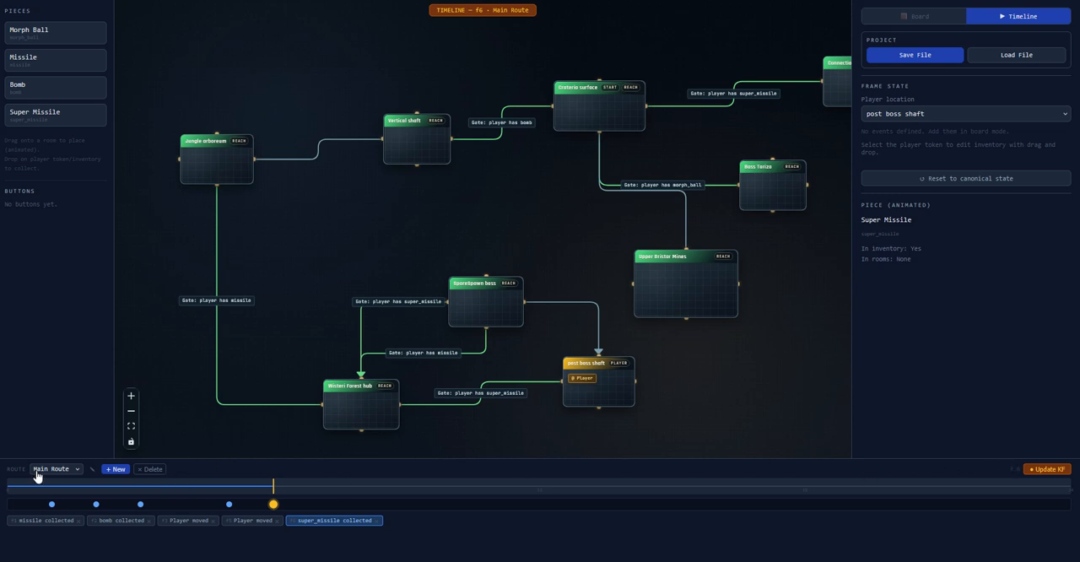
click(78, 471)
click(86, 470)
click(76, 471)
click(76, 474)
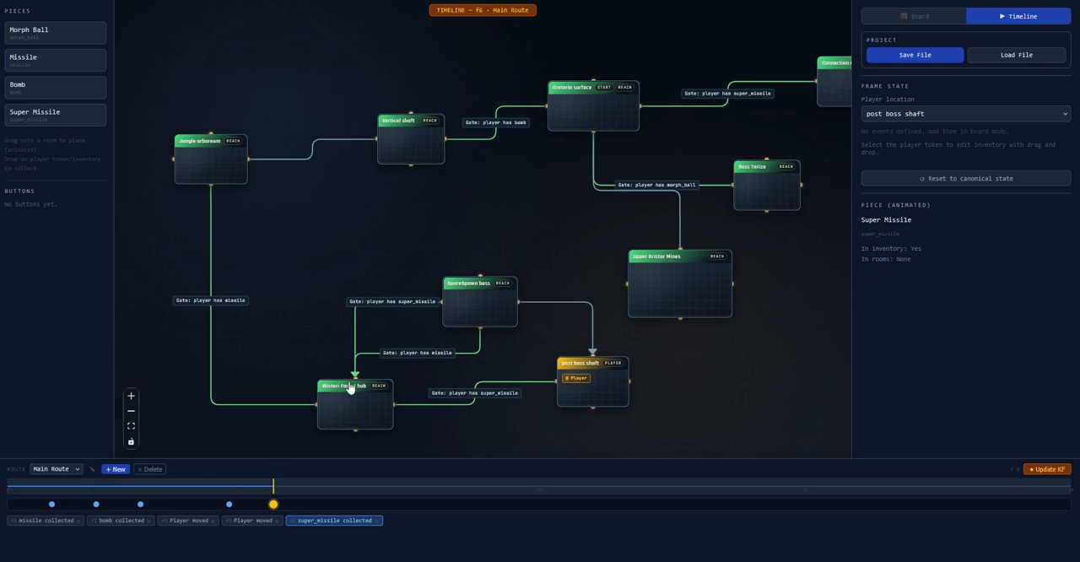
drag(454, 282, 403, 265)
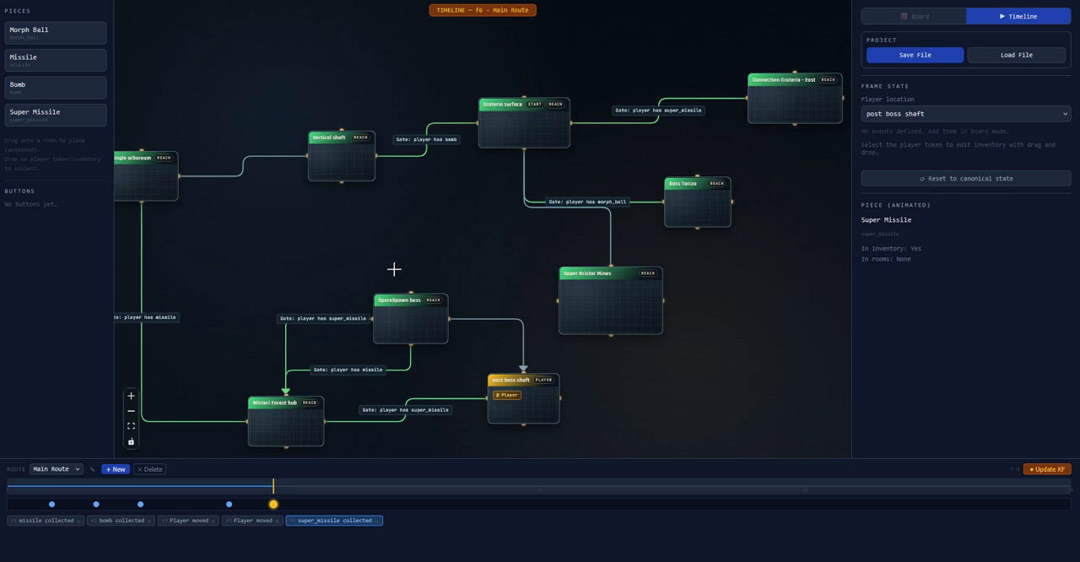
Return to the board mode and create a new button named EVENTS
click(898, 20)
drag(454, 127, 448, 222)
scroll(419, 201, down, 2)
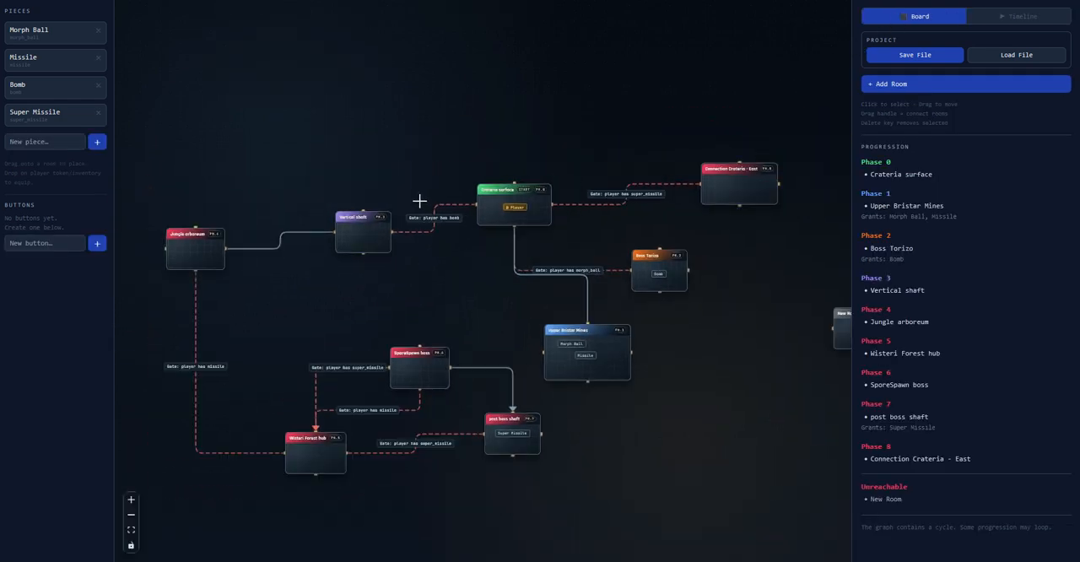
drag(379, 149, 387, 151)
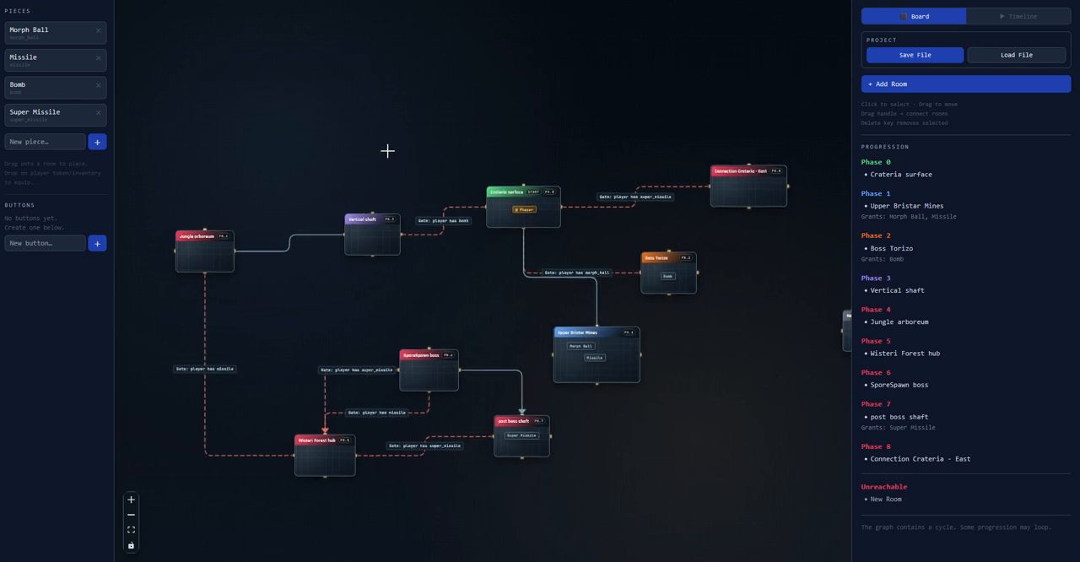
drag(389, 153, 409, 145)
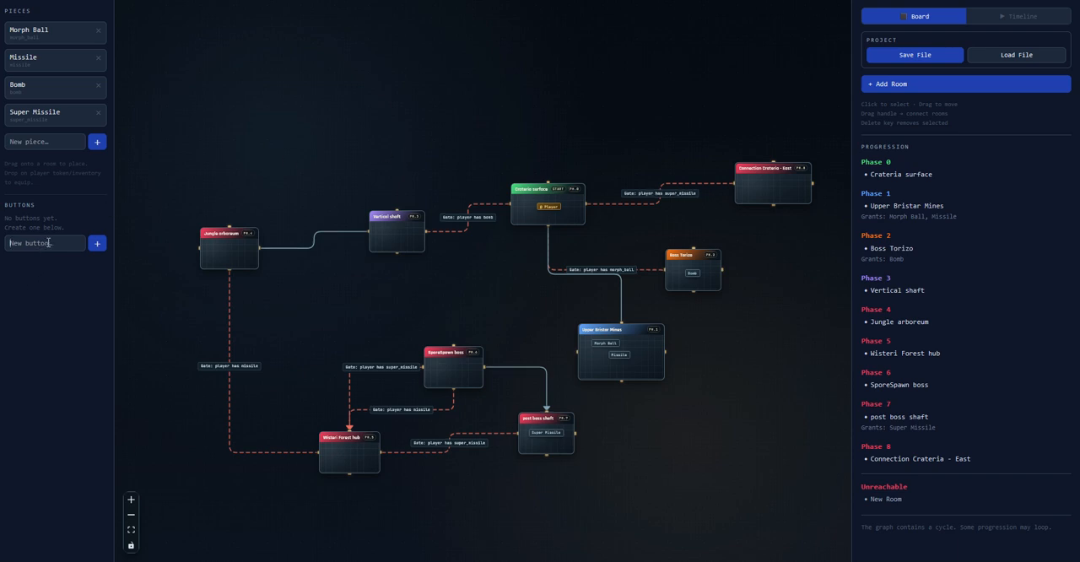
text(EVENTS)
key(Return)
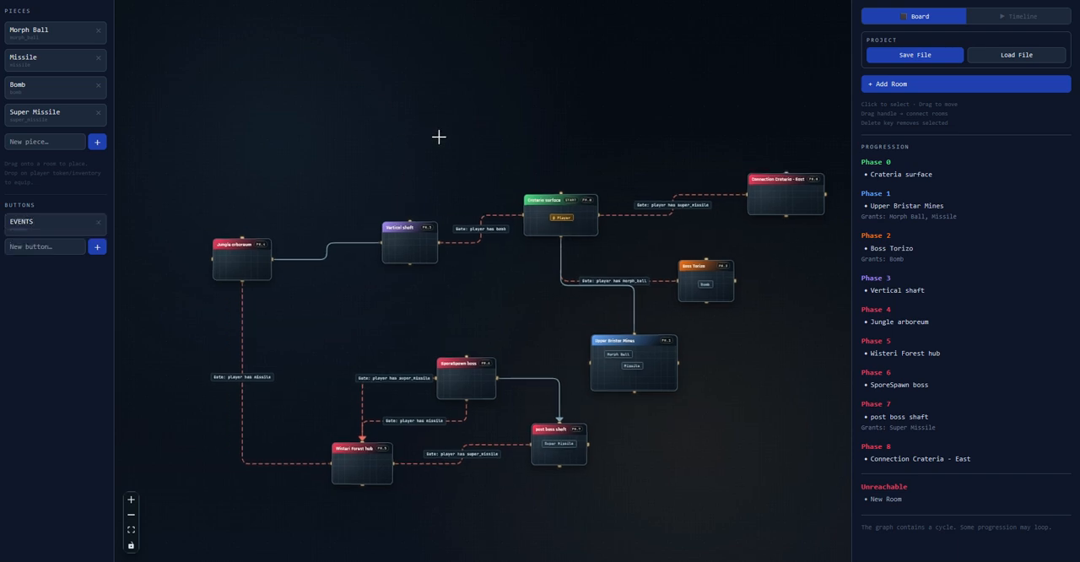
Add a room, place it in the empty area above Crateria surface, and enlarge it into a wide box
click(912, 88)
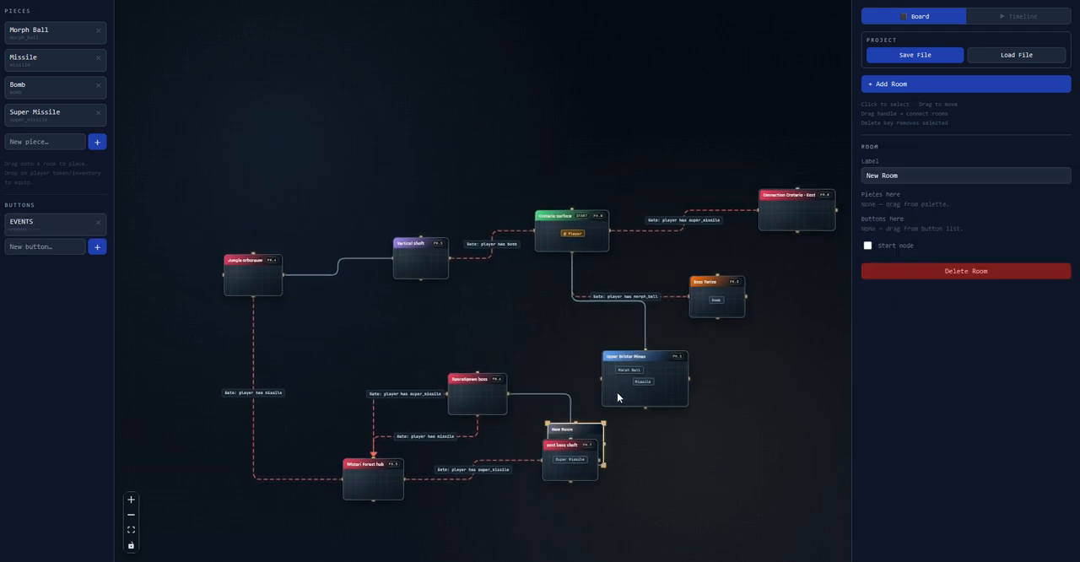
drag(575, 429, 410, 62)
drag(450, 101, 585, 129)
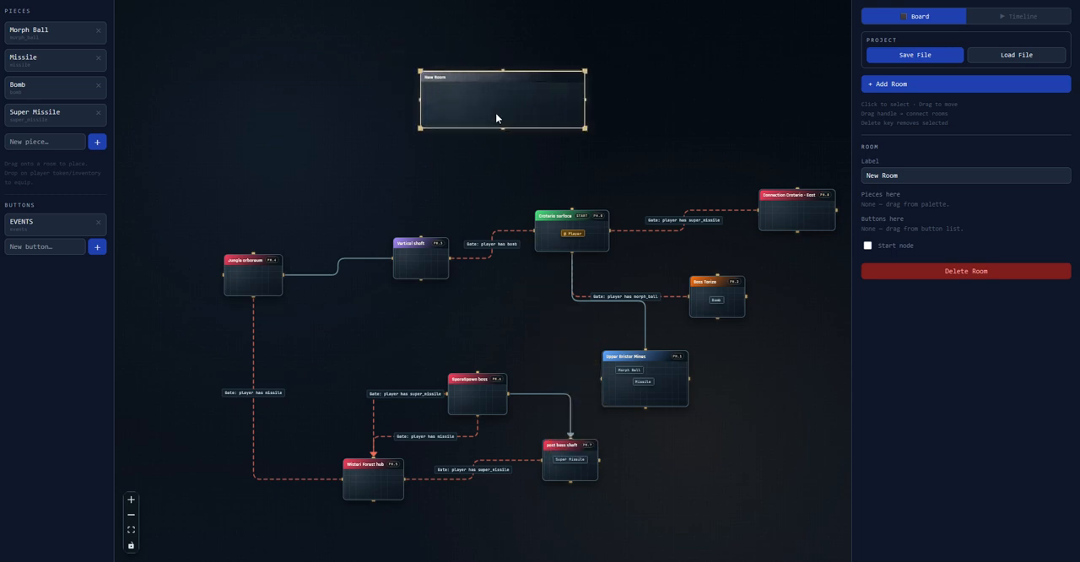
Place the EVENTS button in the wide new room and label that room Events Room
drag(36, 229, 472, 91)
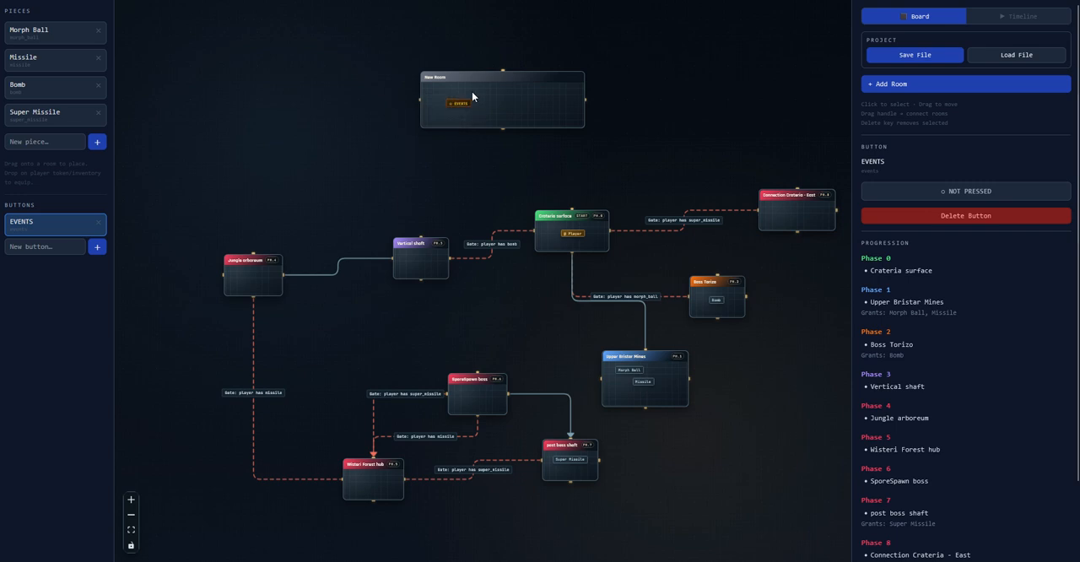
click(469, 82)
triple_click(925, 181)
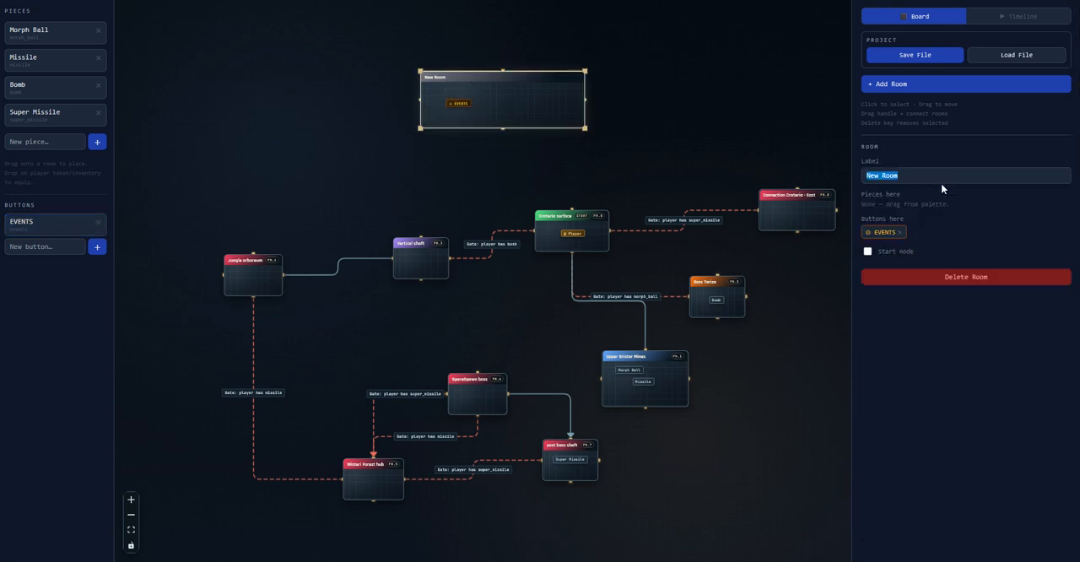
text(Events)
drag(556, 125, 493, 158)
click(458, 128)
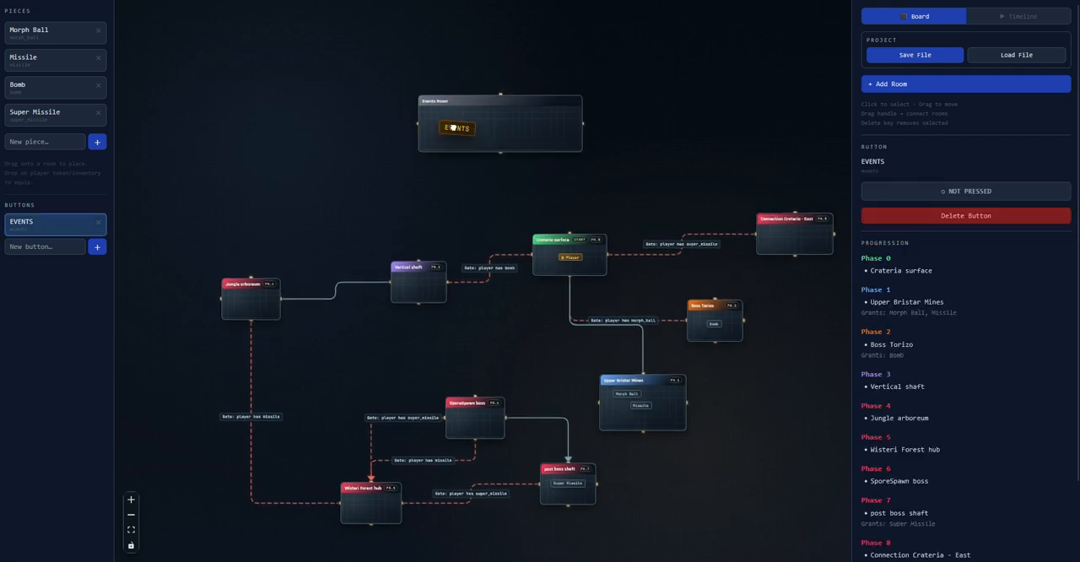
Move the unconnected New Room closer to the map and link it by a corridor to Connection Crateria - East
drag(629, 220, 434, 148)
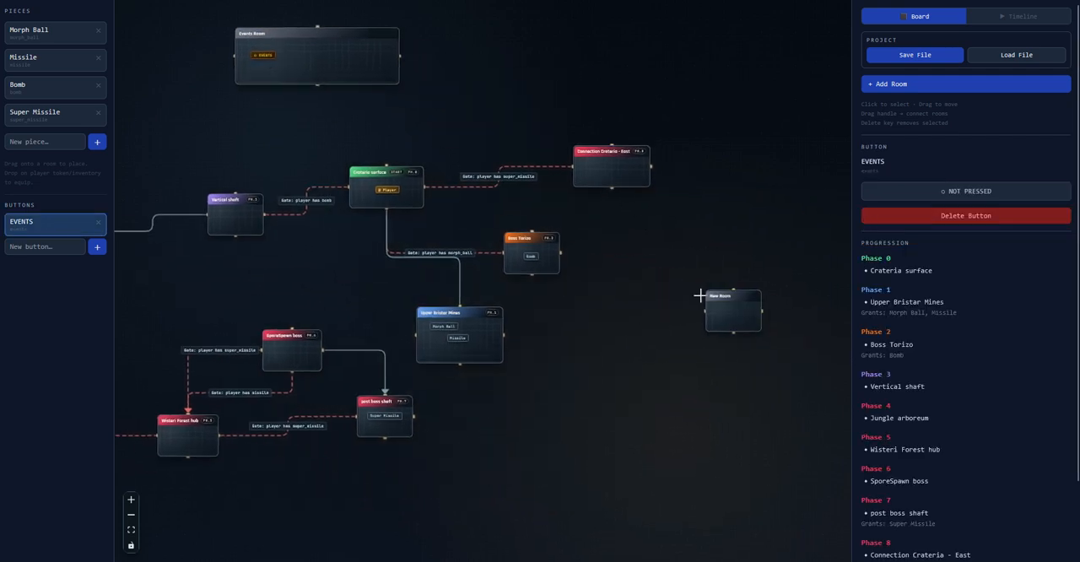
drag(692, 311, 674, 306)
click(673, 306)
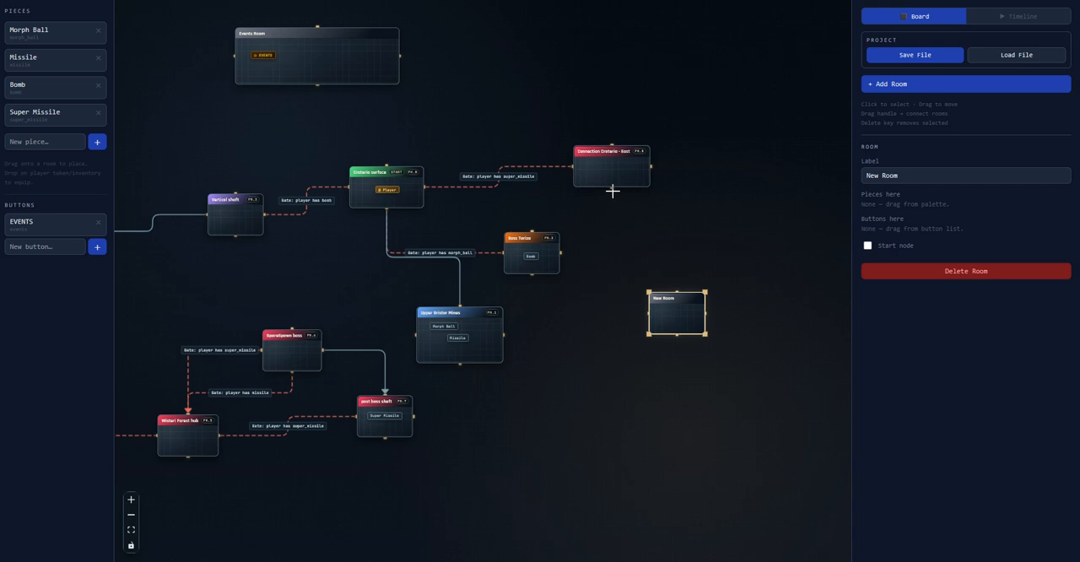
drag(614, 192, 617, 302)
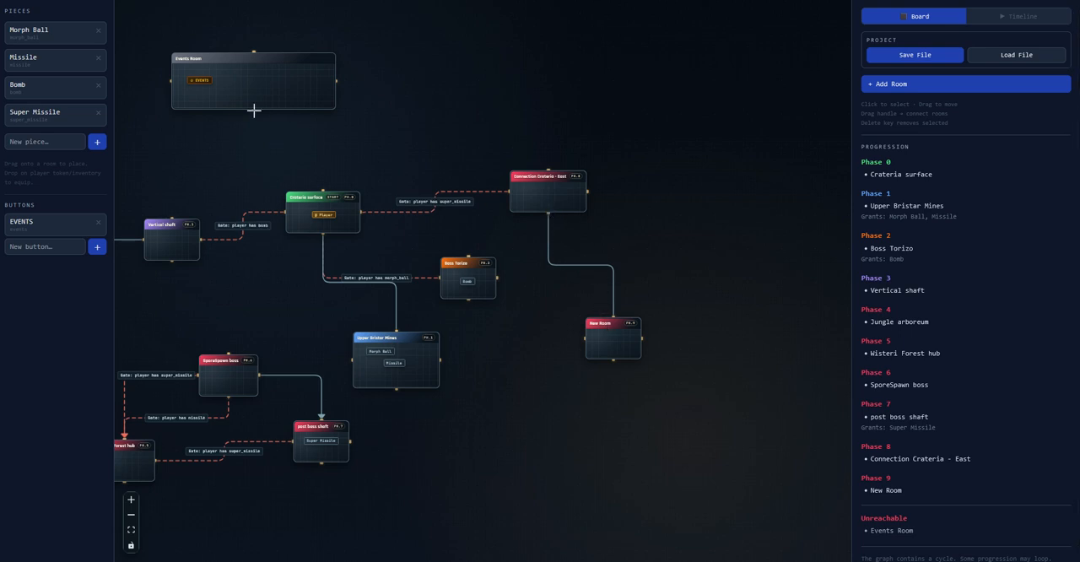
Gate the corridor between Connection Crateria - East and New Room with a Button condition set to EVENTS
click(549, 235)
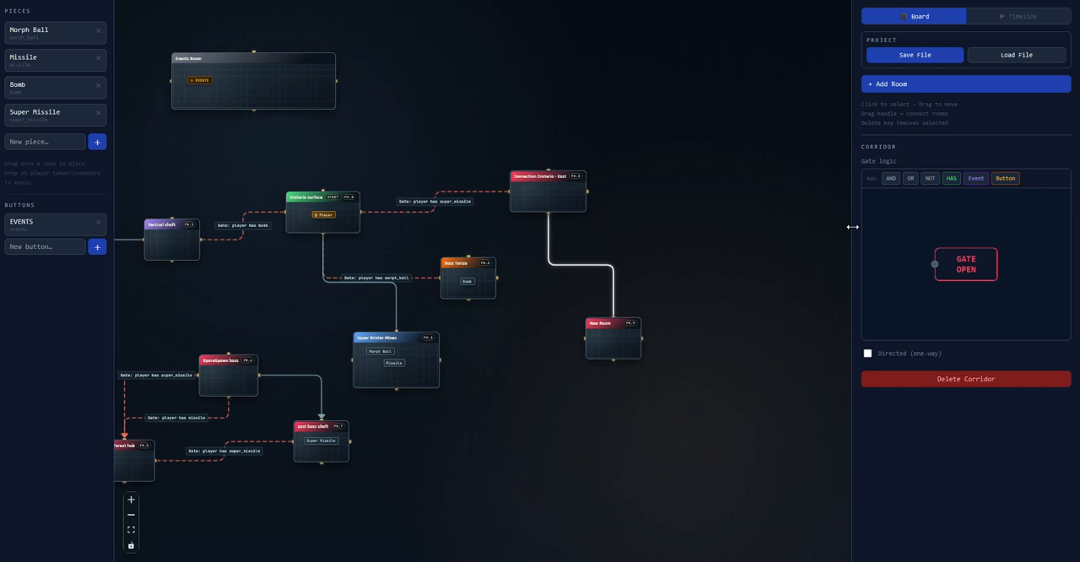
drag(853, 227, 748, 229)
drag(863, 265, 960, 257)
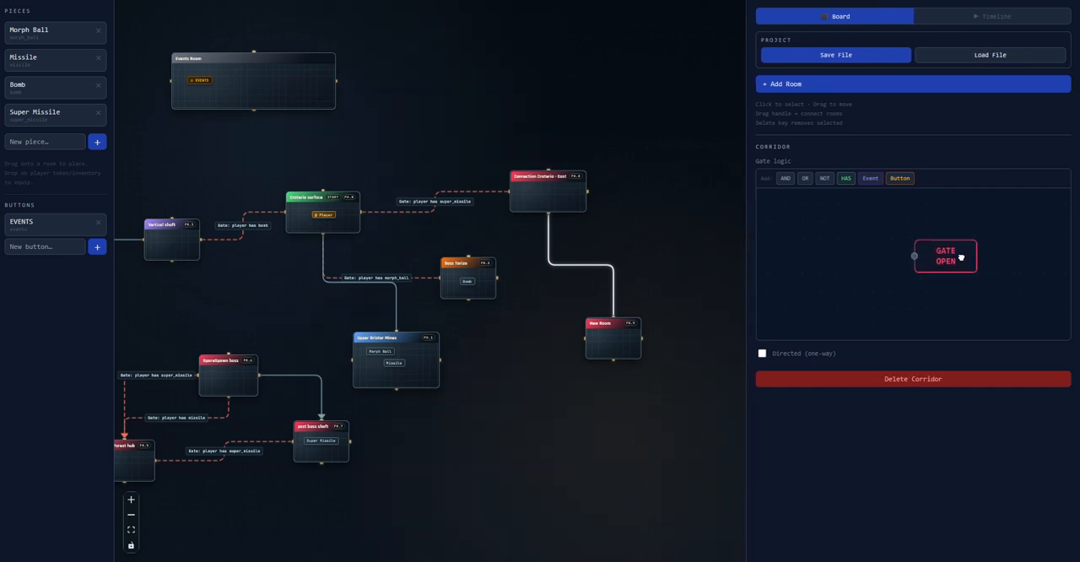
click(901, 179)
drag(826, 211, 914, 256)
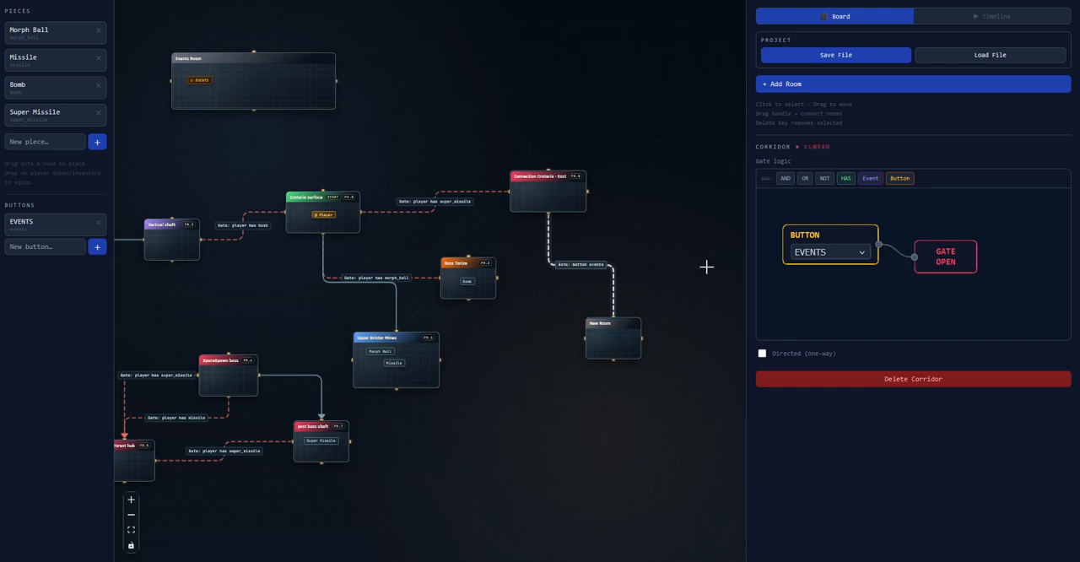
Examine the gate logic of the corridor to Boss Torizo, and survey the gated corridors around New Room and Events Room
drag(583, 237, 630, 224)
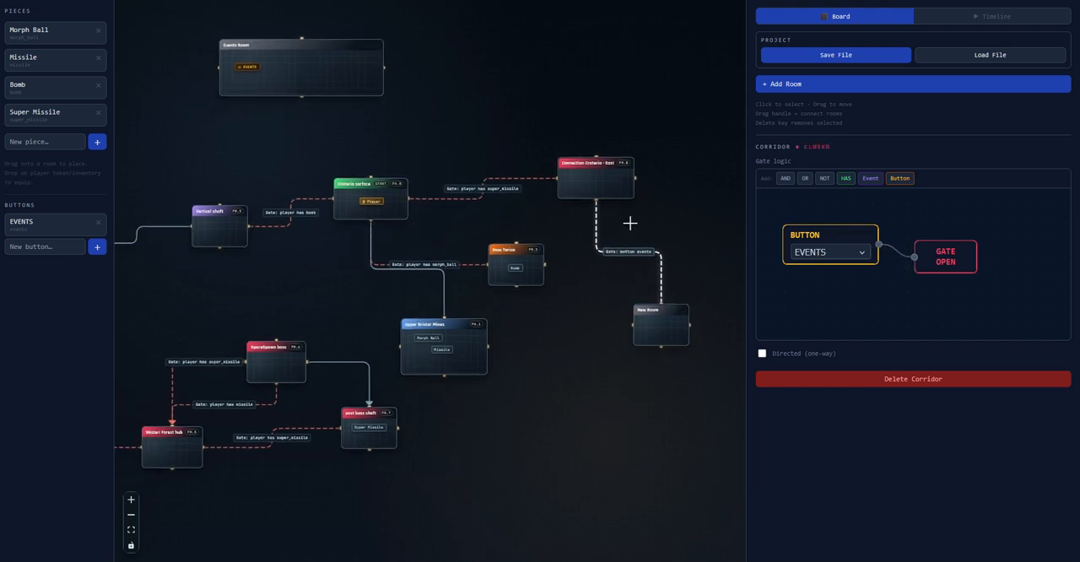
scroll(482, 203, up, 5)
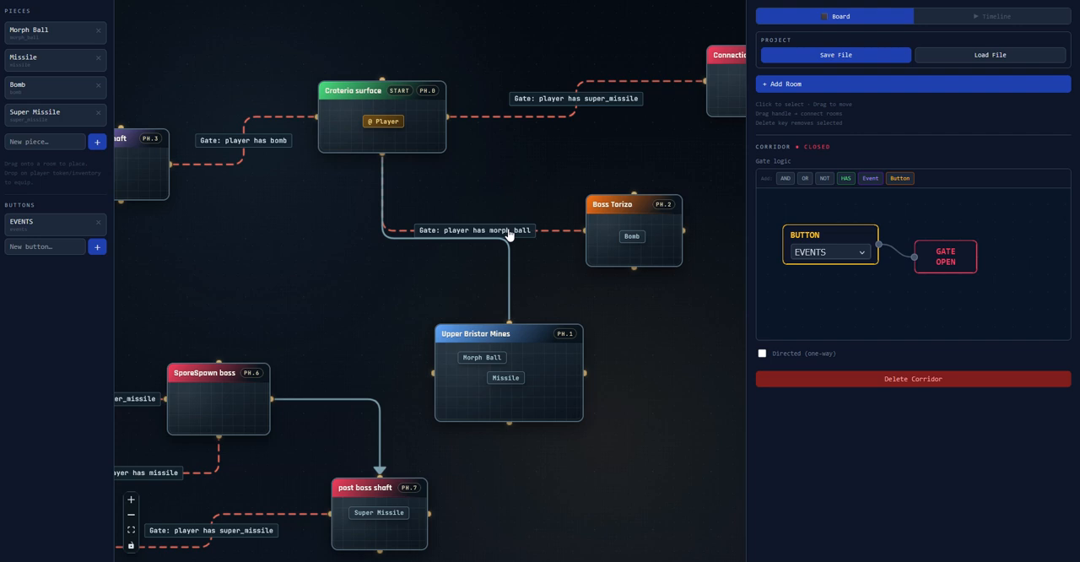
click(509, 234)
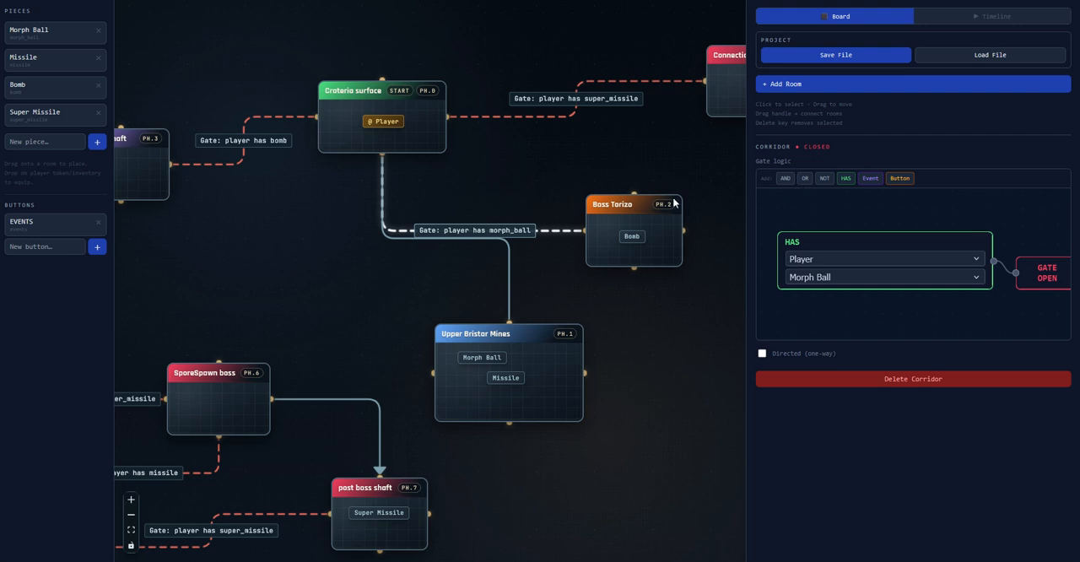
drag(597, 182, 360, 217)
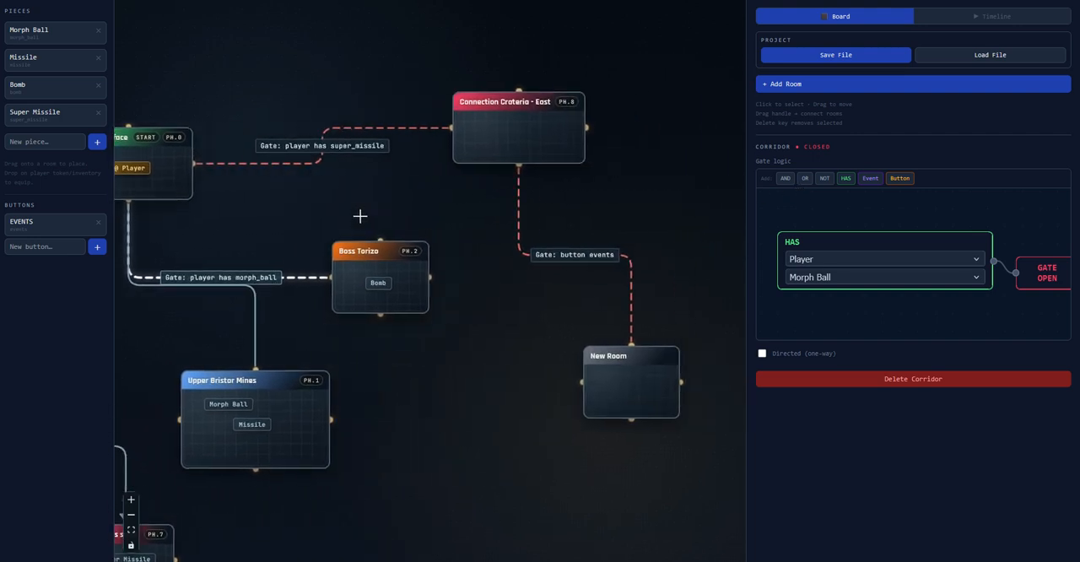
scroll(514, 245, down, 3)
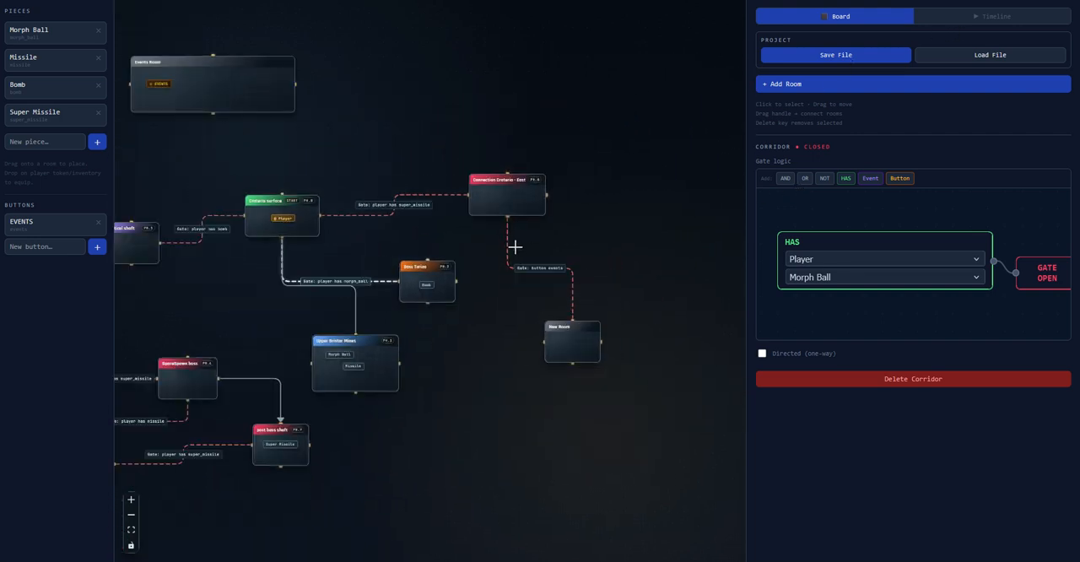
scroll(492, 239, up, 1)
scroll(395, 173, down, 2)
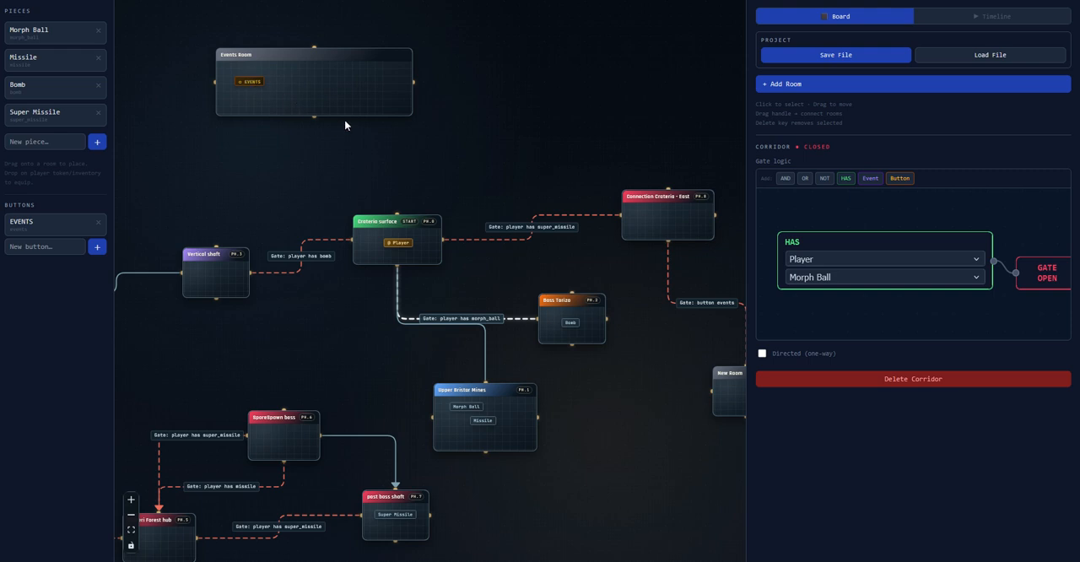
scroll(352, 121, up, 2)
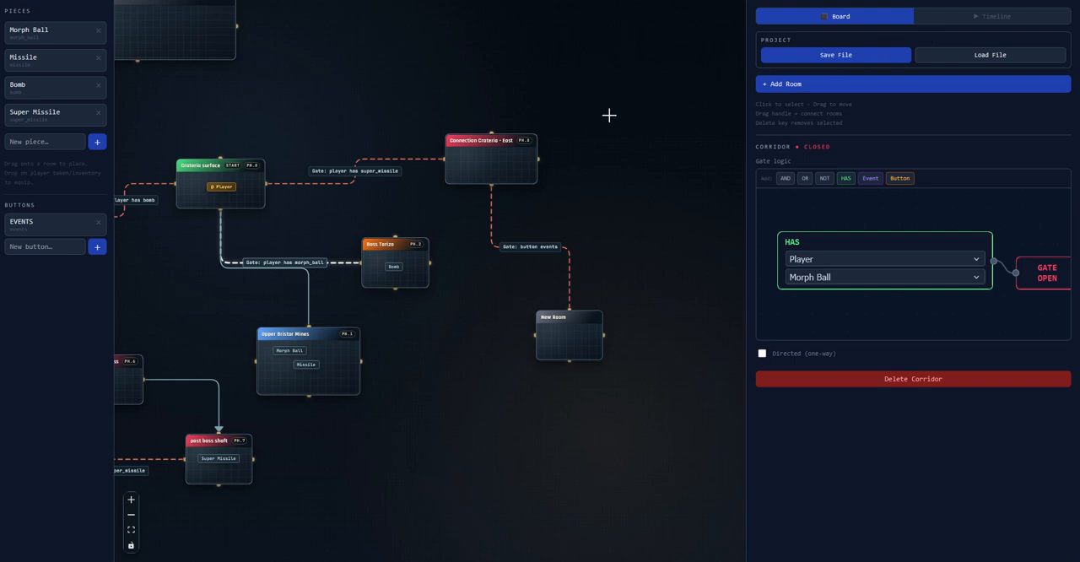
Switch from board to timeline mode and set the EVENTS button to pressed at frame 3 of the Main Route
click(994, 17)
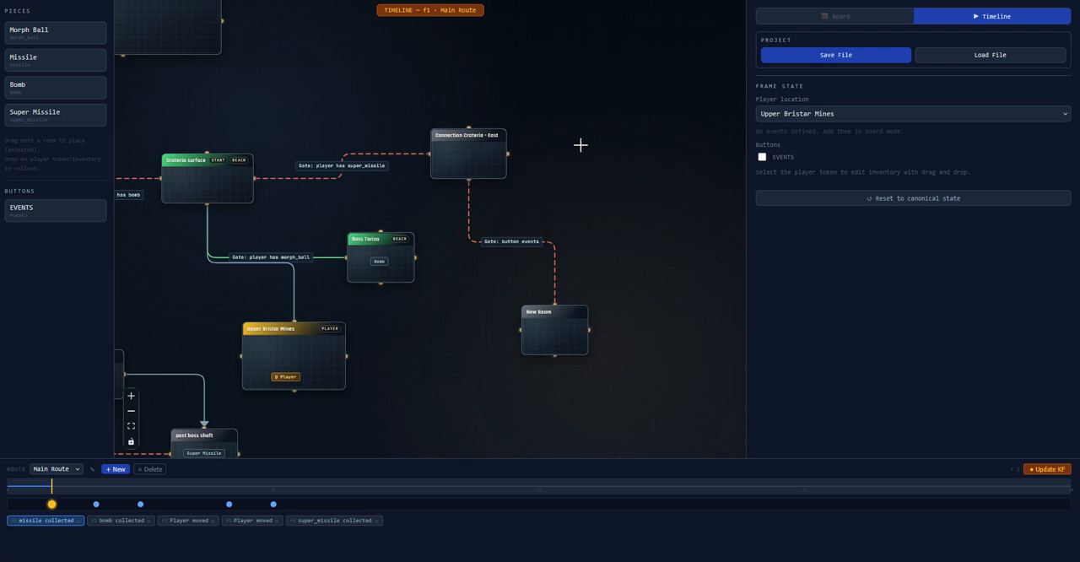
scroll(564, 209, up, 2)
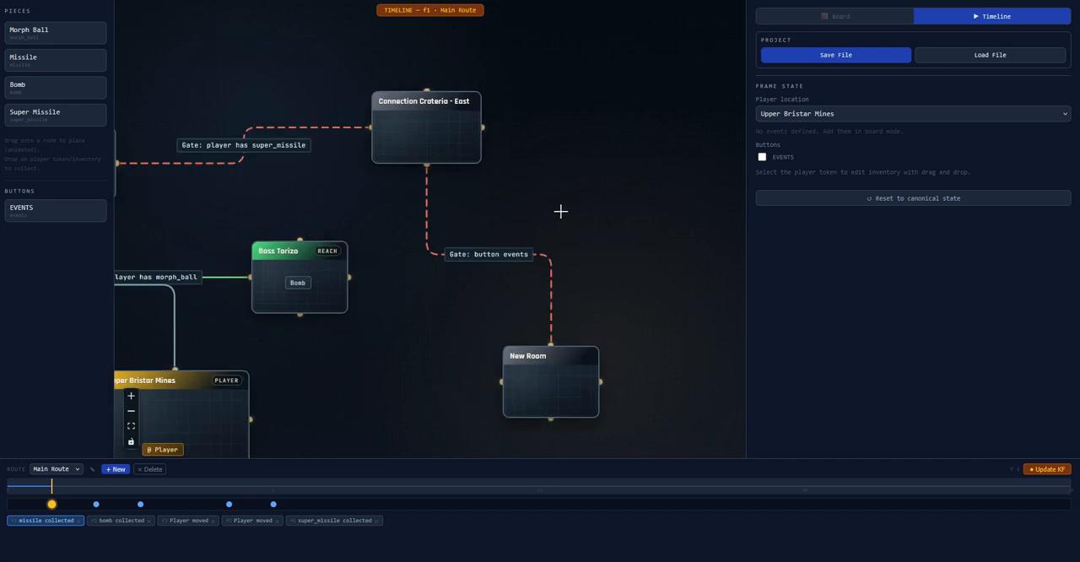
drag(550, 202, 583, 171)
scroll(576, 193, up, 1)
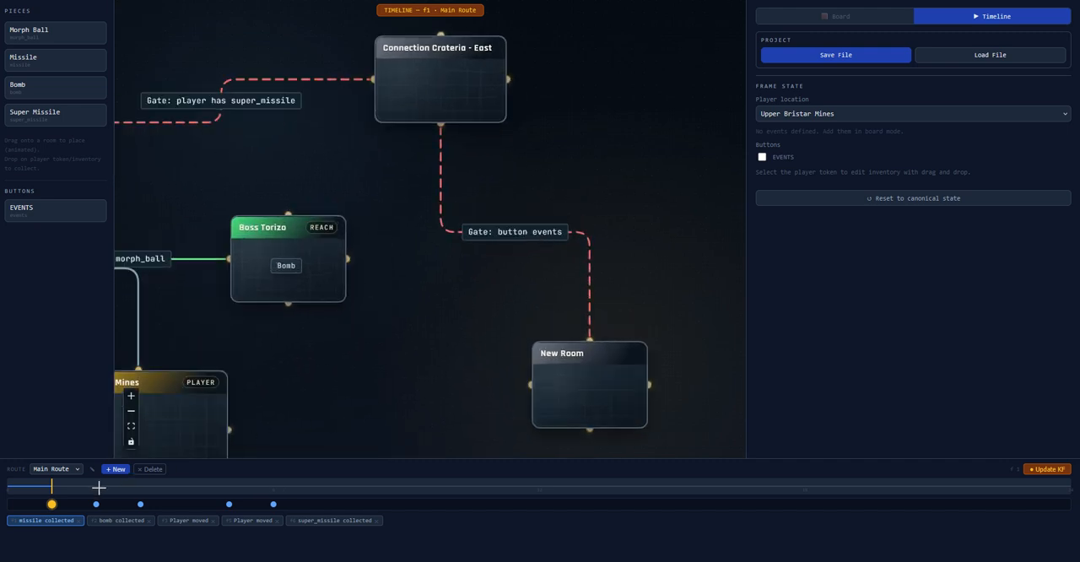
click(142, 483)
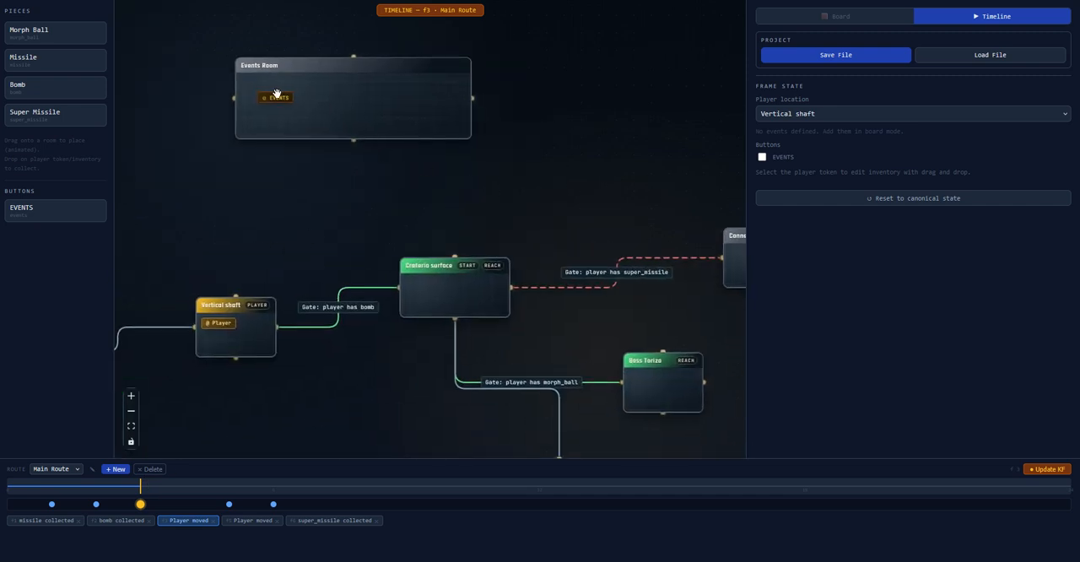
click(277, 96)
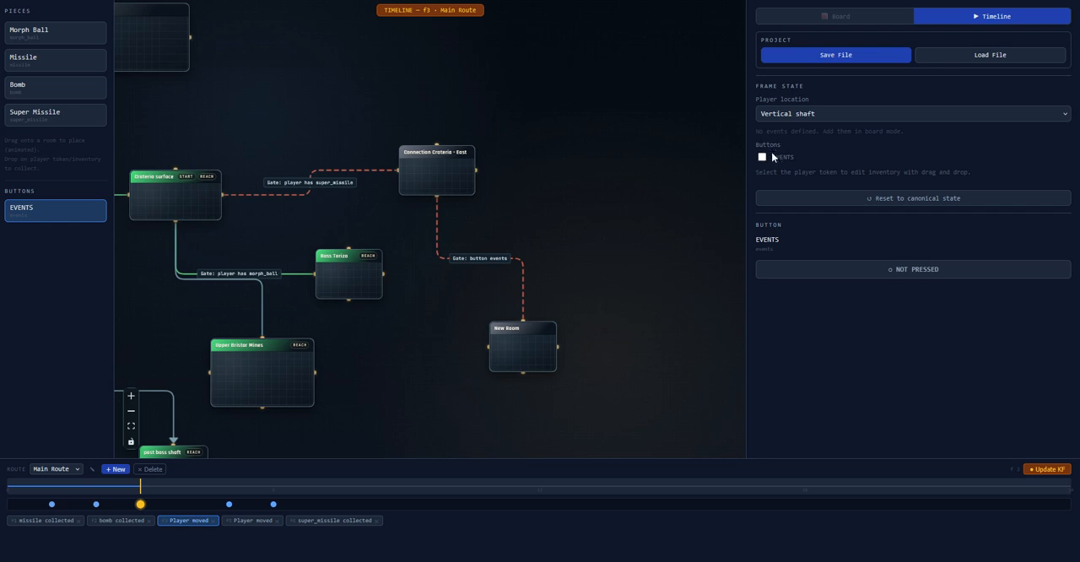
click(763, 157)
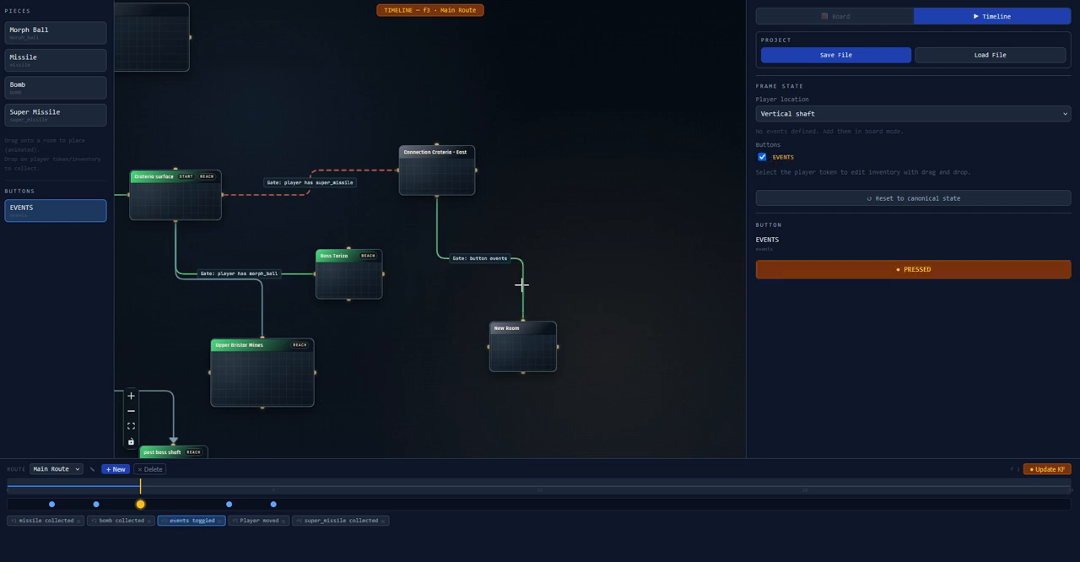
Scrub the Main Route timeline through to frame 6 and examine which rooms and gated corridors are open across the map
drag(49, 484, 293, 501)
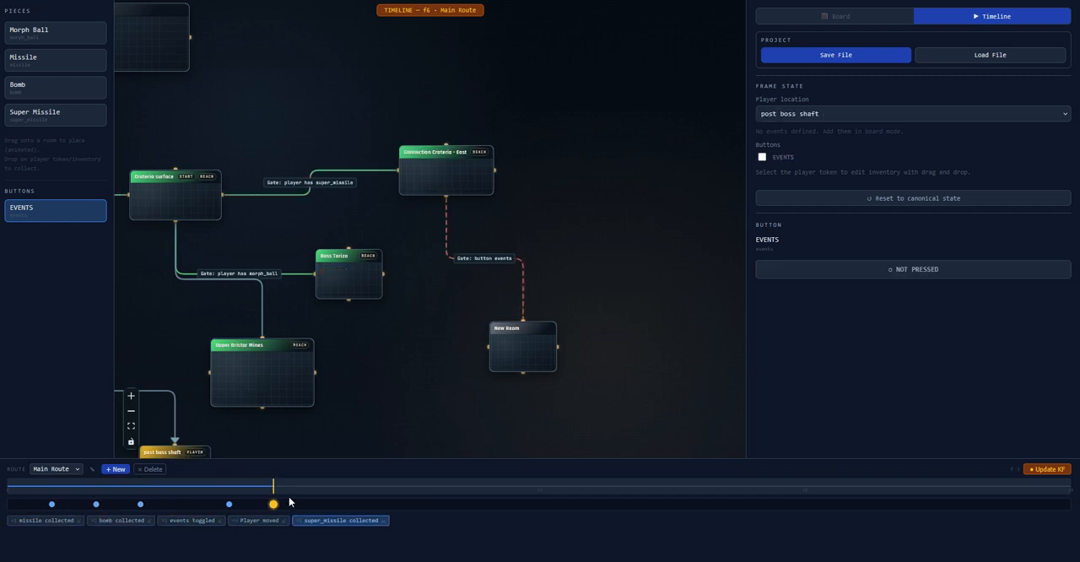
drag(335, 191, 467, 209)
scroll(471, 213, down, 1)
drag(310, 152, 366, 90)
drag(292, 247, 236, 268)
scroll(237, 255, down, 1)
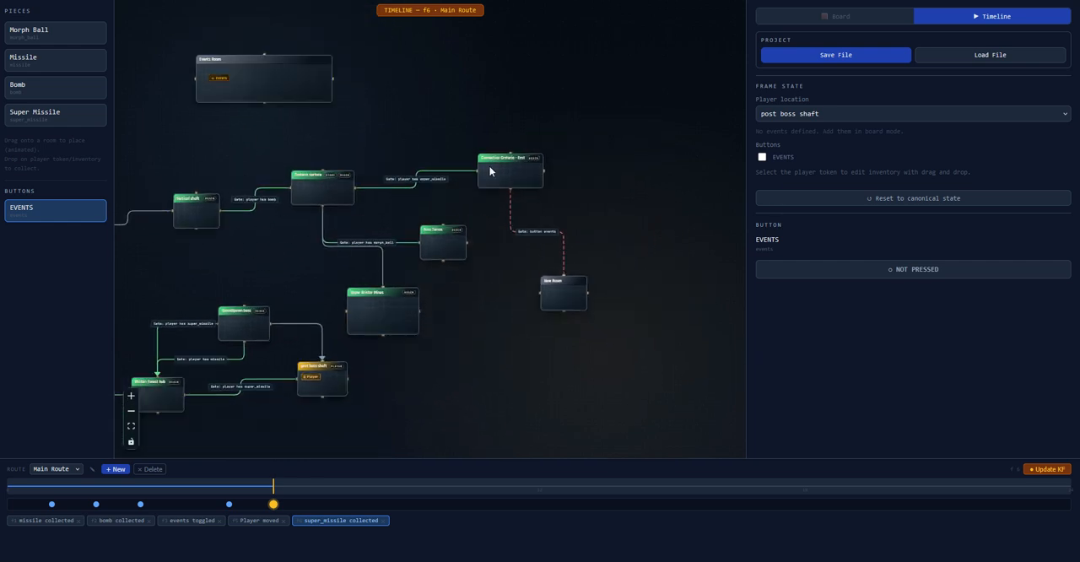
drag(323, 179, 471, 173)
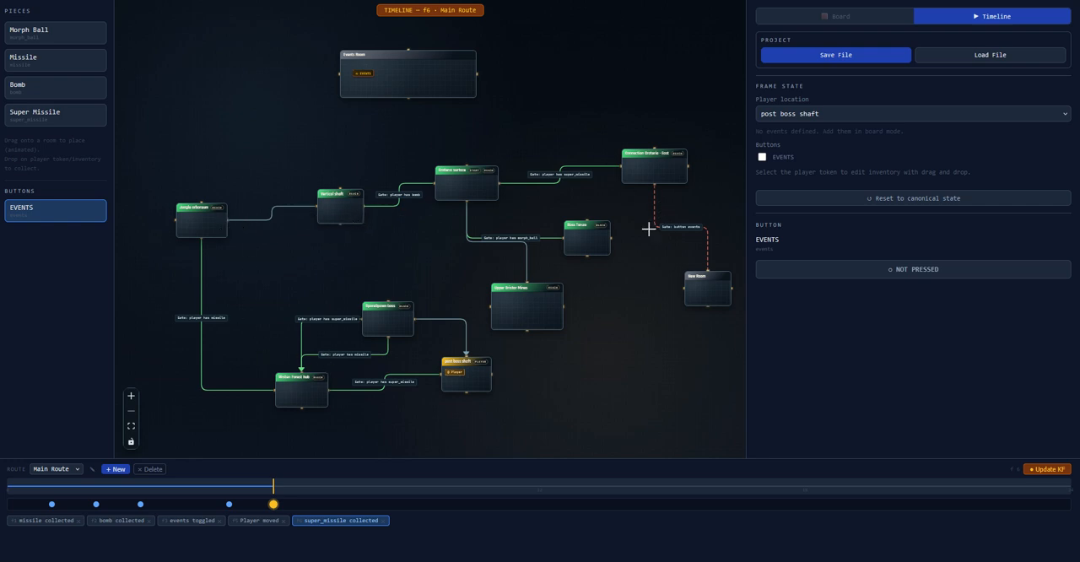
drag(646, 226, 499, 227)
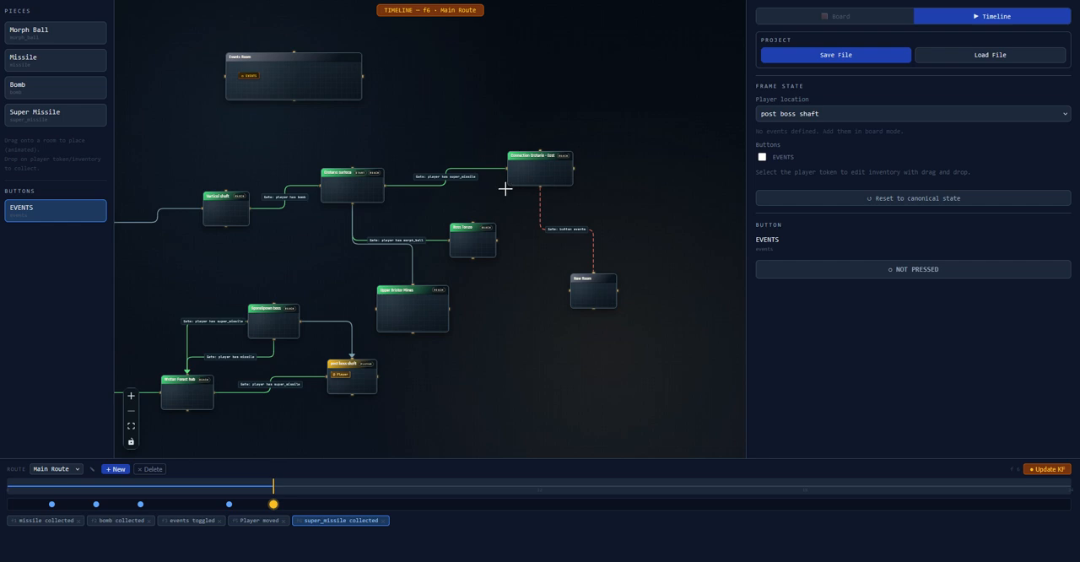
drag(465, 142, 599, 105)
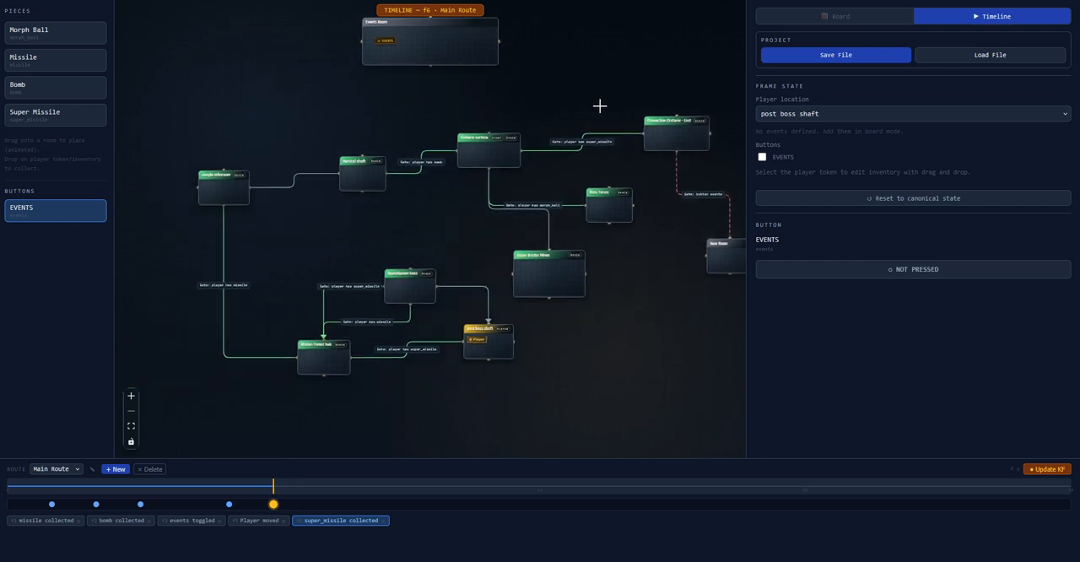
Return to board mode and review the full room layout together with the progression list, from Phase 0 down to the Unreachable section
click(826, 19)
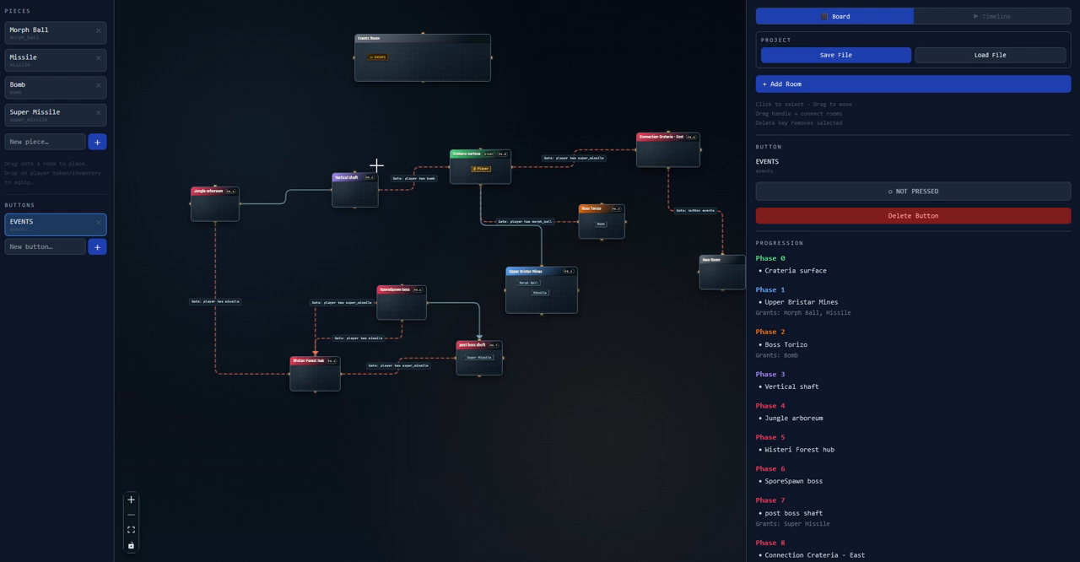
scroll(355, 167, up, 2)
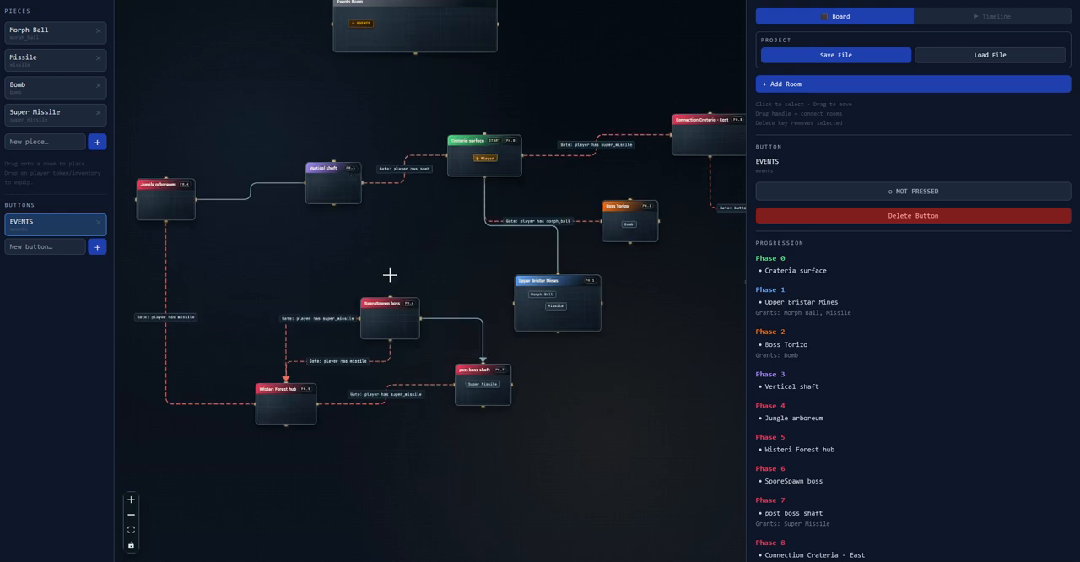
drag(378, 238, 351, 202)
scroll(351, 203, down, 1)
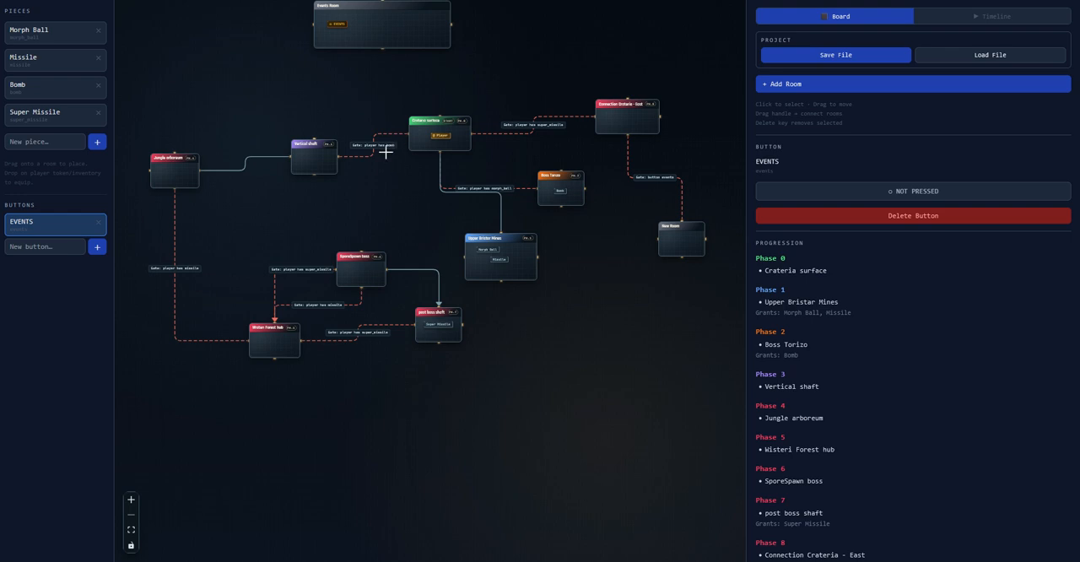
drag(319, 181, 349, 187)
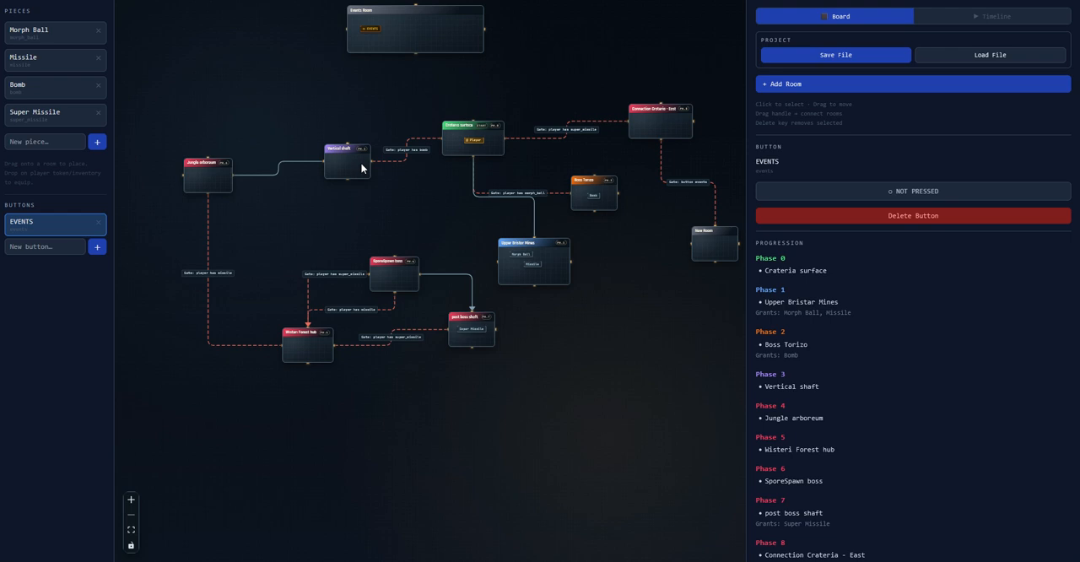
drag(418, 181, 377, 177)
scroll(863, 329, down, 2)
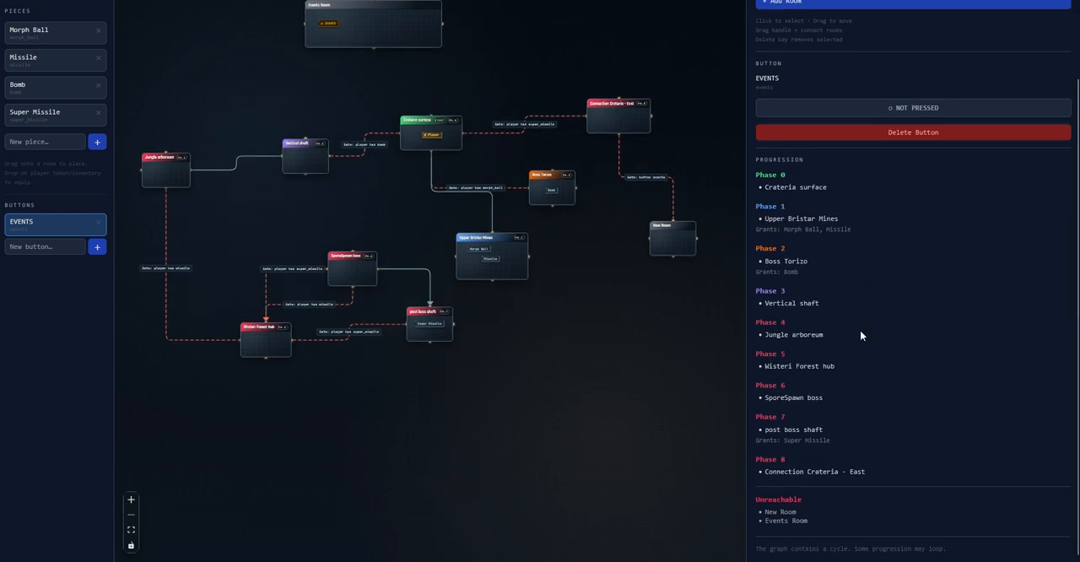
drag(559, 282, 573, 303)
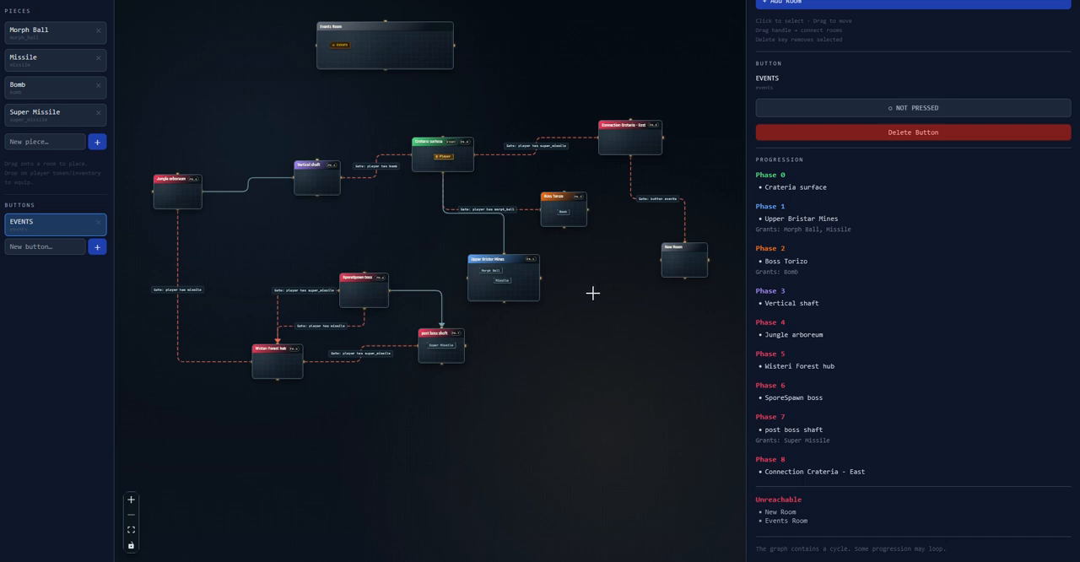
drag(374, 244, 413, 267)
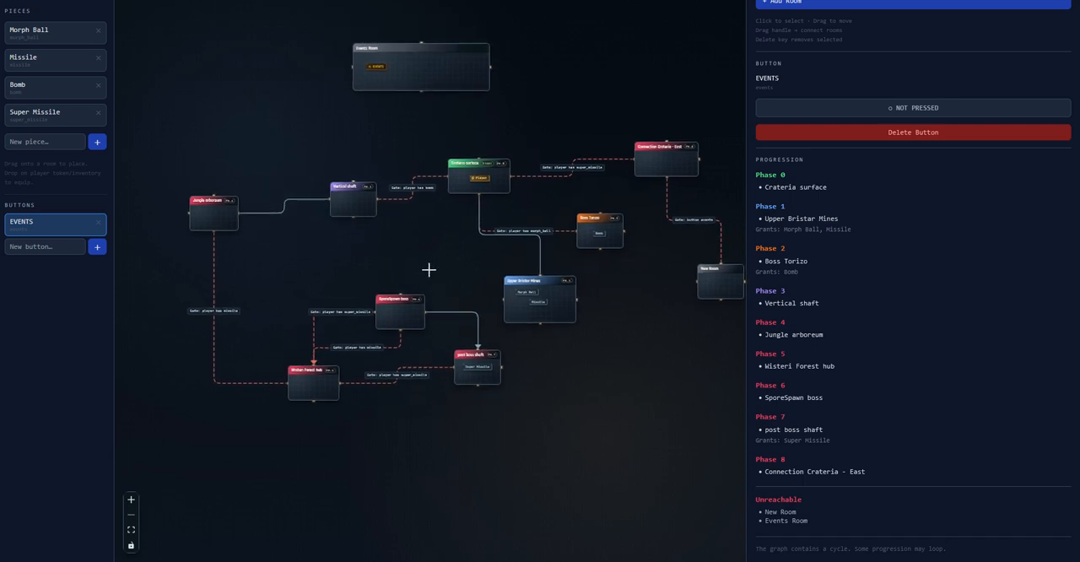